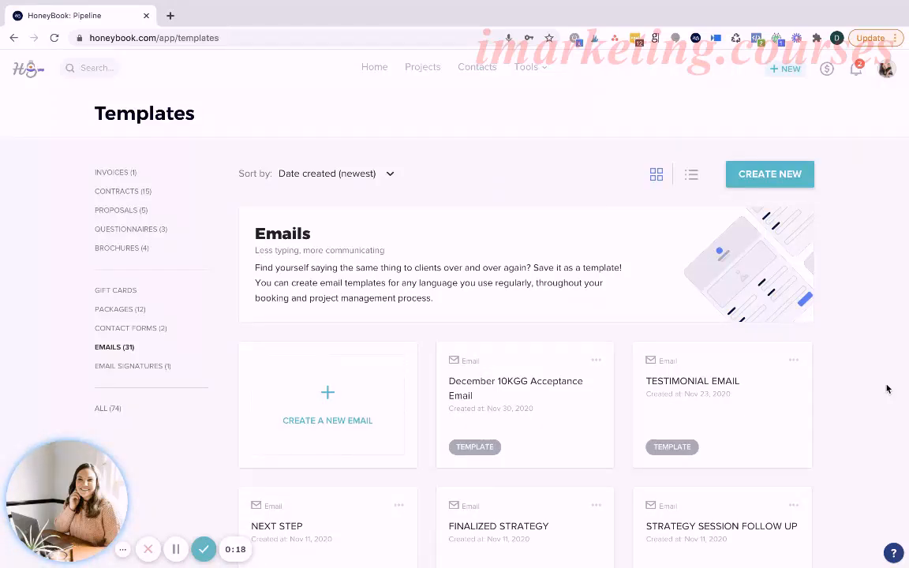
Create a new contact form template and name it "10kgg Contact Form".
left_click(137, 333)
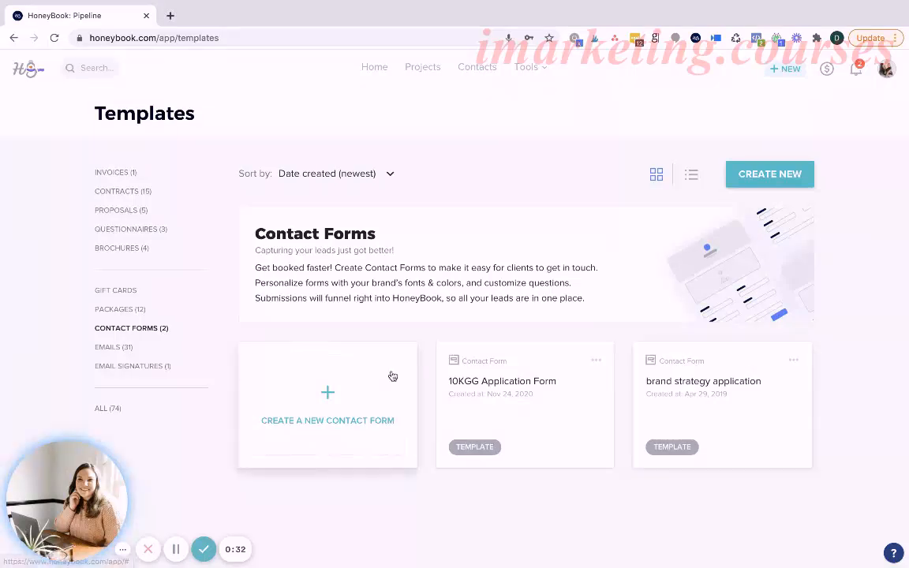
left_click(334, 389)
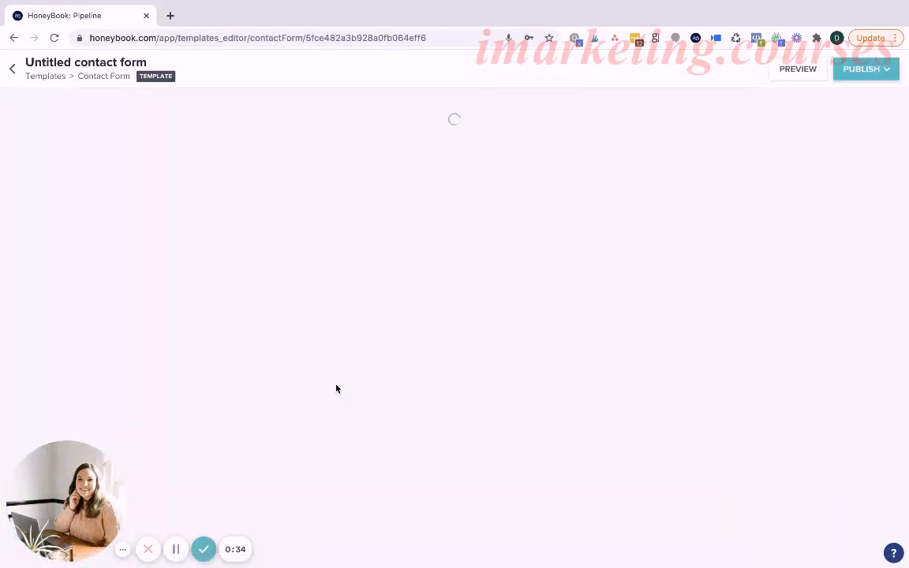
left_click_drag(148, 90, 34, 90)
key("BackSpace")
key("BackSpace")
type("10kgg")
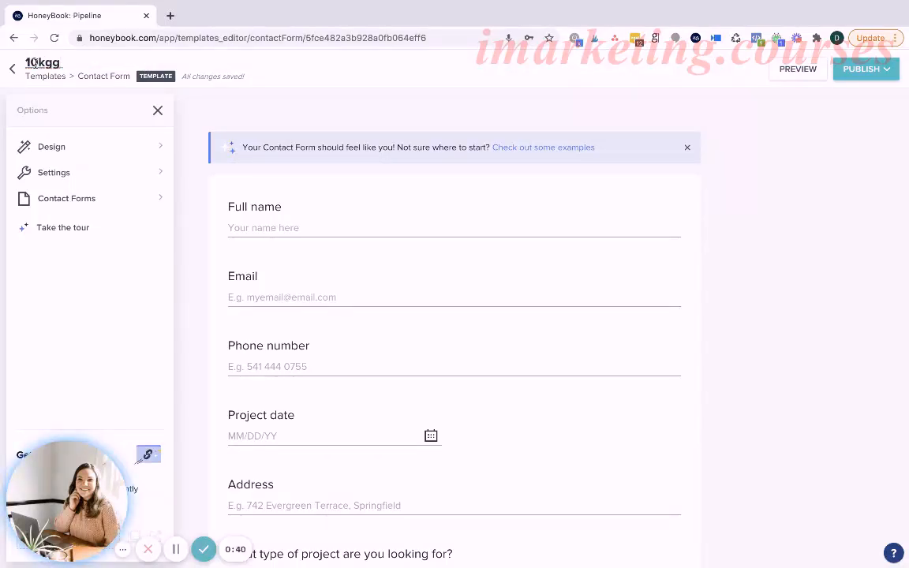
type(" Contract")
key("BackSpace")
key("BackSpace")
key("BackSpace")
key("BackSpace")
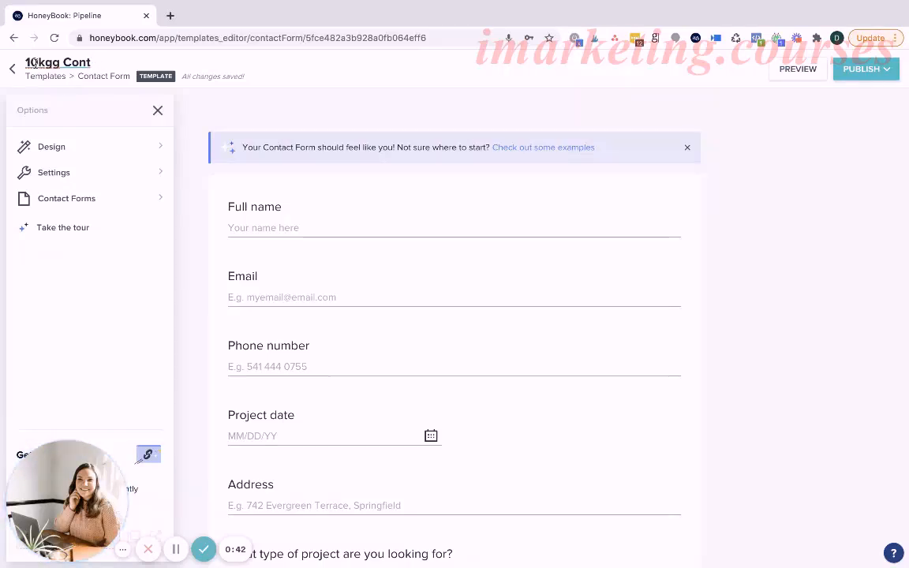
type("act Form")
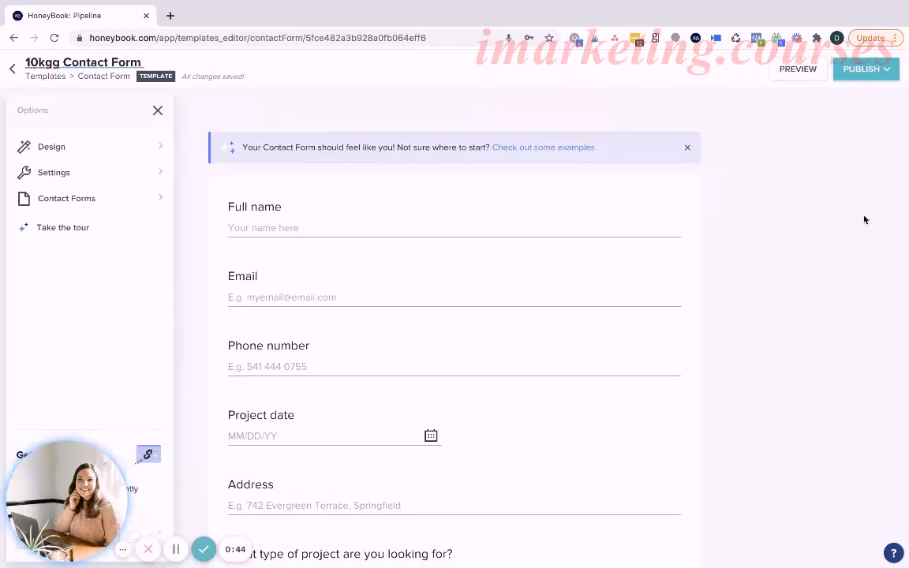
Dismiss the examples banner above the form and look through the form's default questions.
left_click(687, 147)
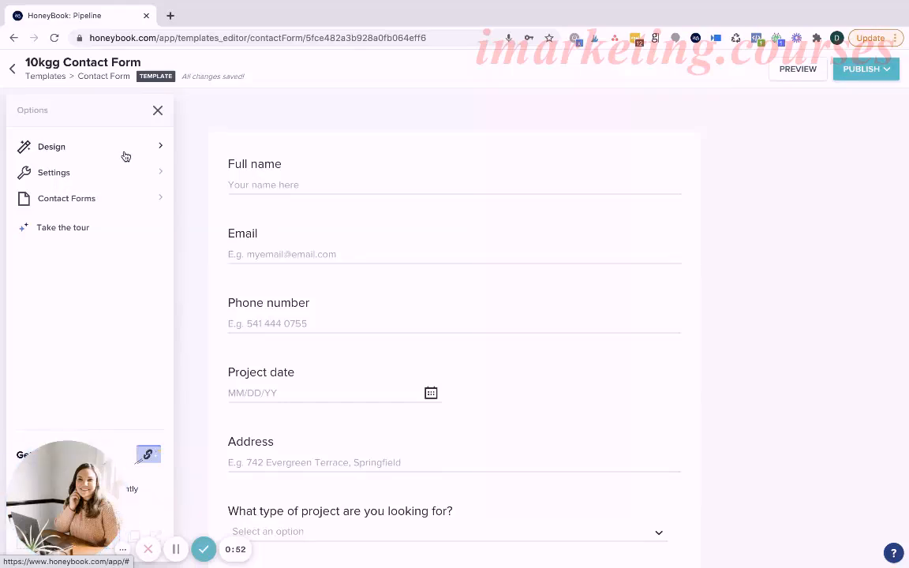
scroll(468, 304, "down", 4)
scroll(469, 304, "up", 4)
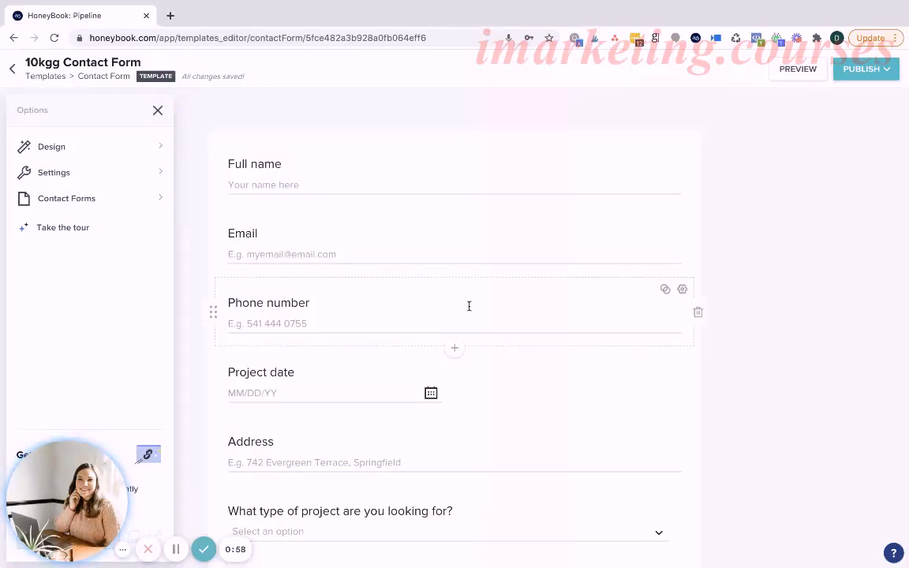
scroll(468, 306, "down", 3)
scroll(470, 309, "up", 3)
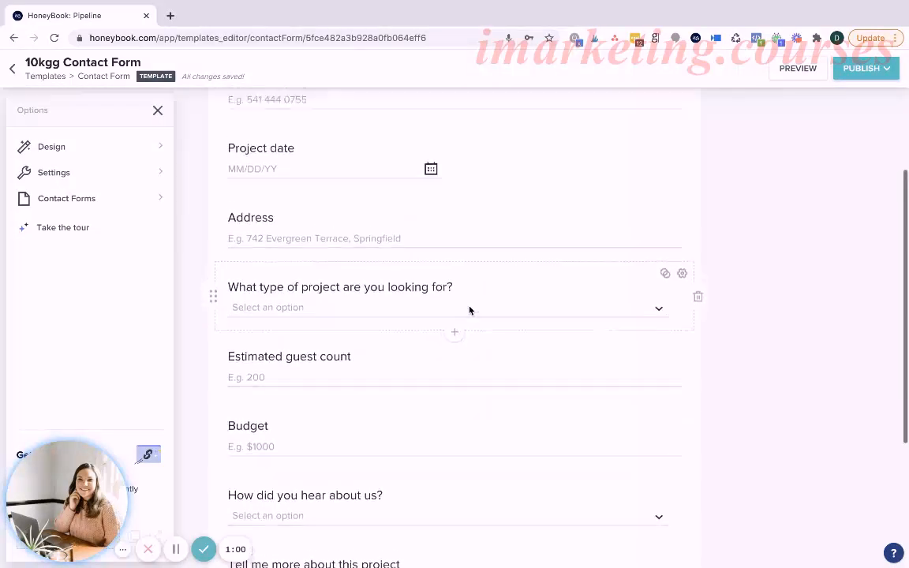
Examine the form's design options, the list of contact forms, and the settings, including the assignable project types.
left_click(129, 146)
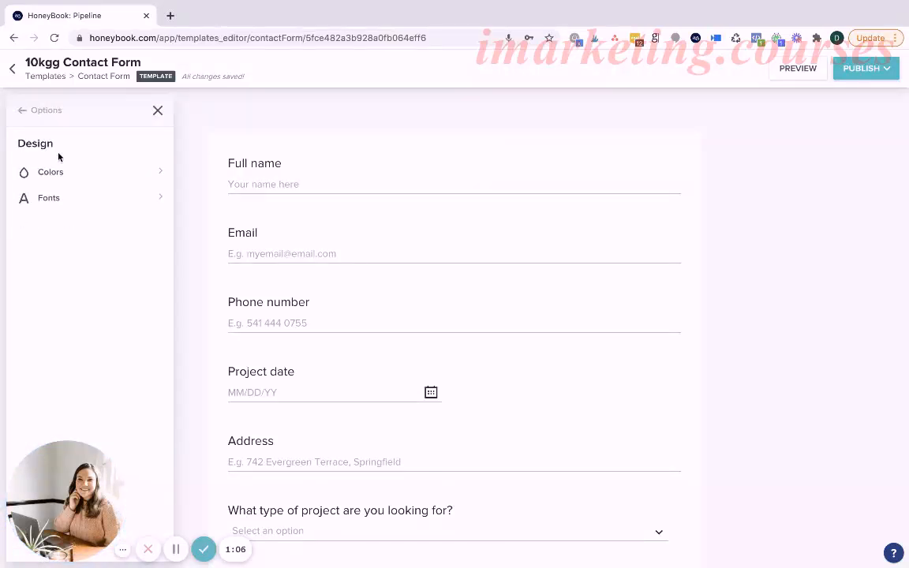
left_click(21, 110)
left_click(46, 198)
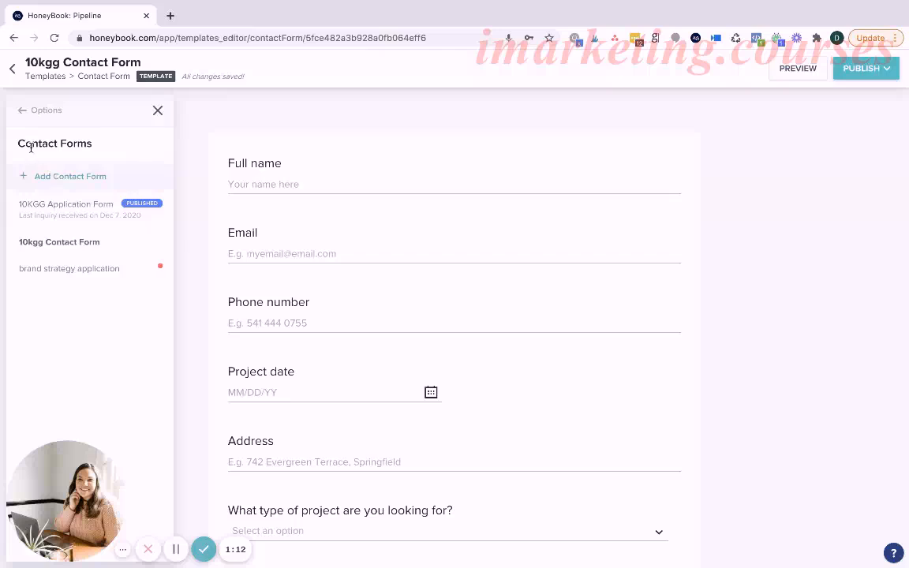
left_click(21, 112)
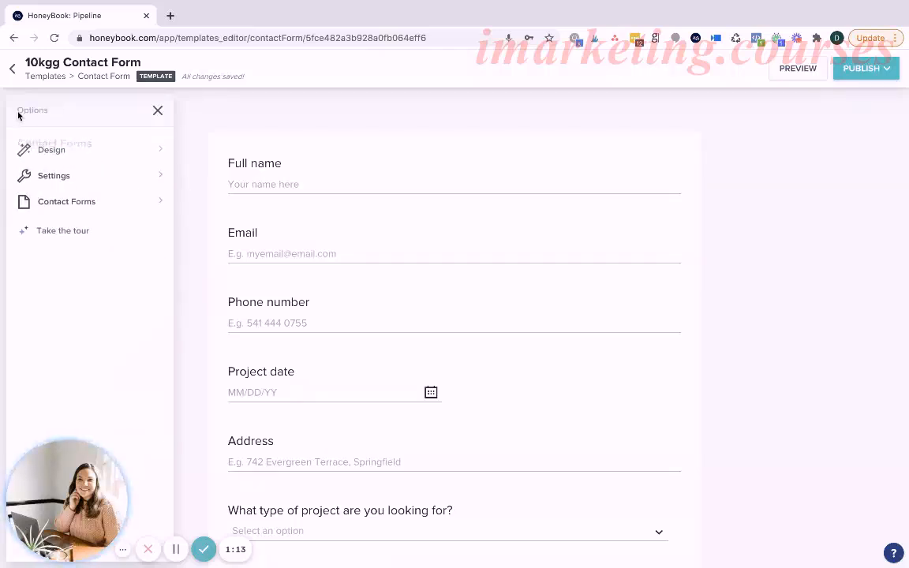
left_click(93, 173)
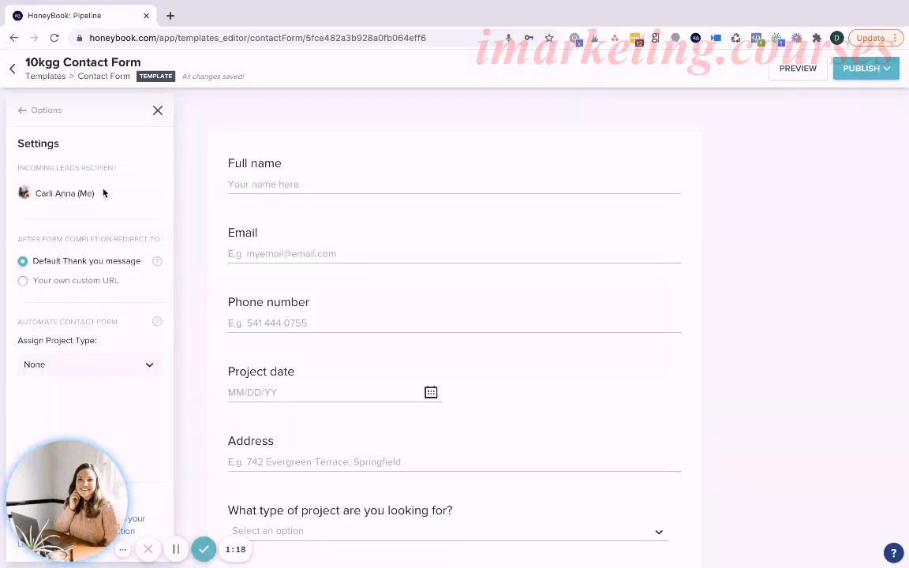
left_click(89, 363)
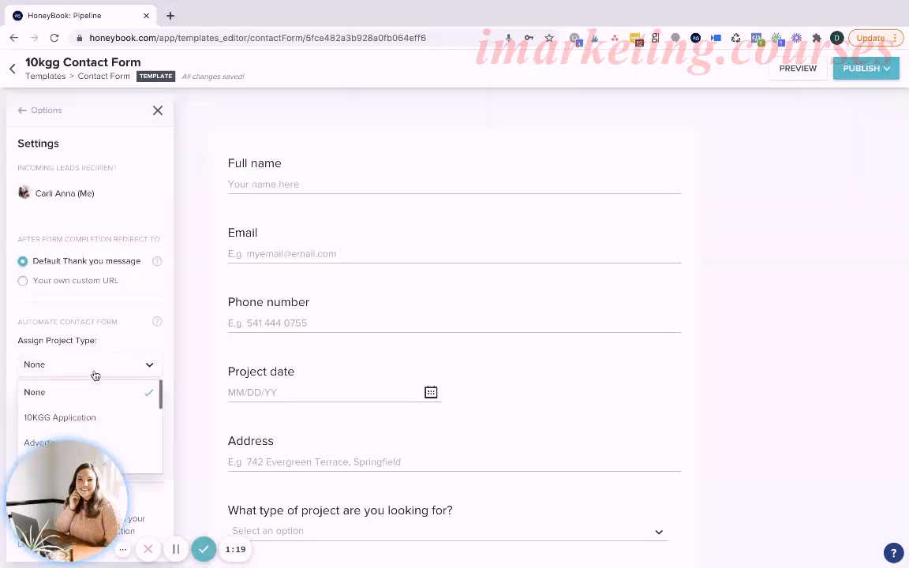
left_click(131, 346)
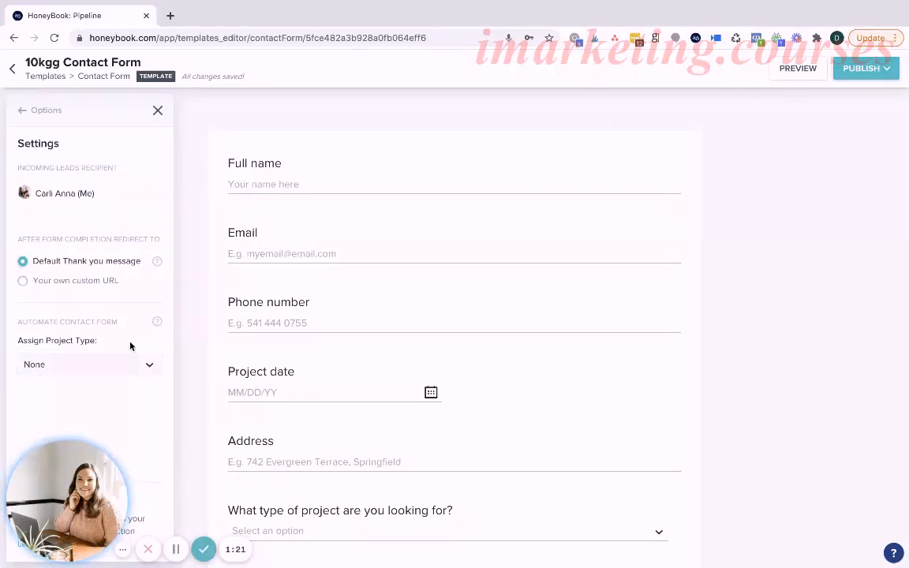
left_click(22, 110)
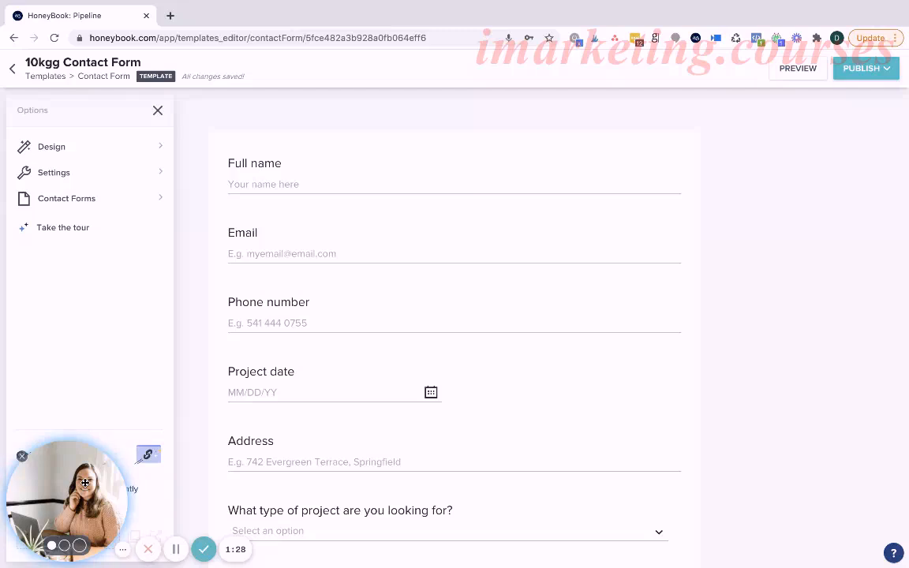
Add a cover image block to the form and move it above the Full name question.
scroll(420, 305, "down", 5)
scroll(419, 308, "up", 3)
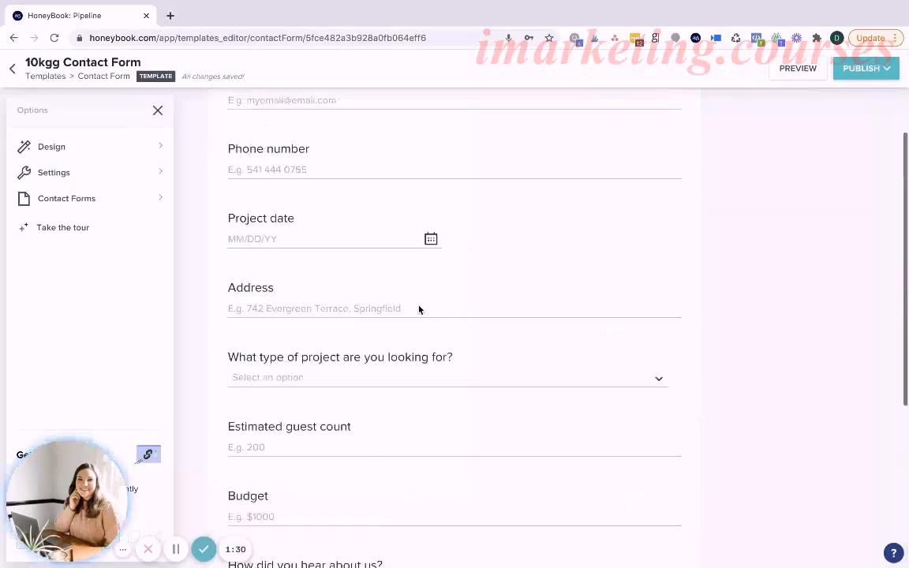
scroll(419, 310, "up", 2)
mouse_move(452, 206)
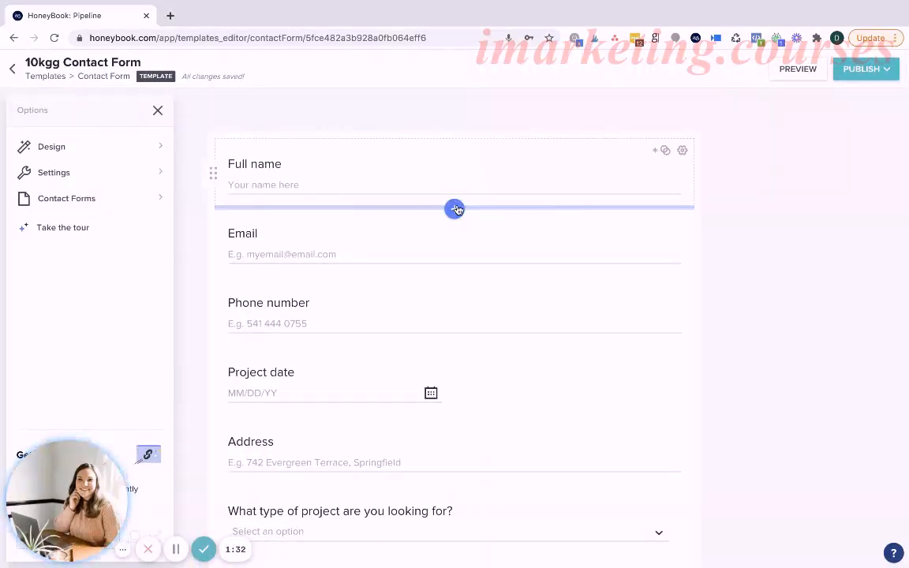
left_click(454, 210)
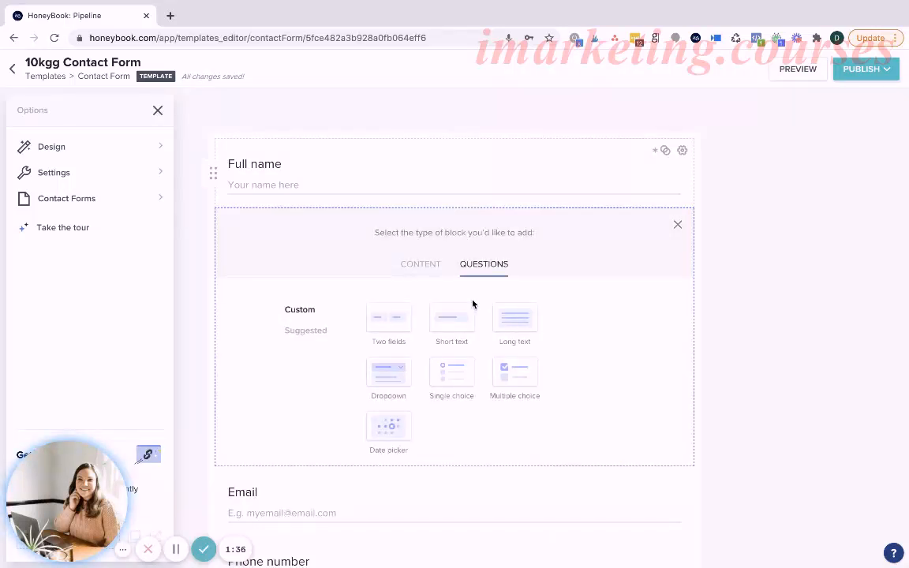
left_click(425, 269)
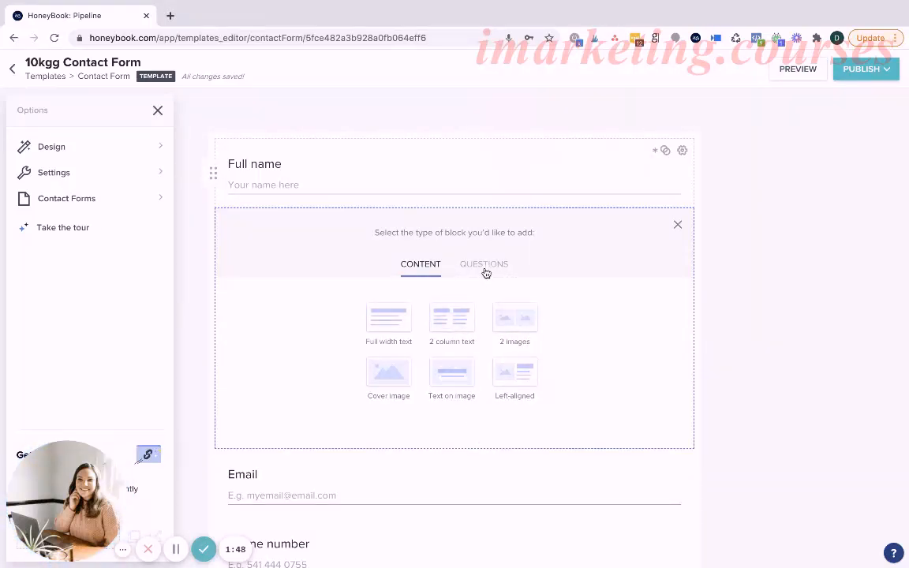
left_click(396, 374)
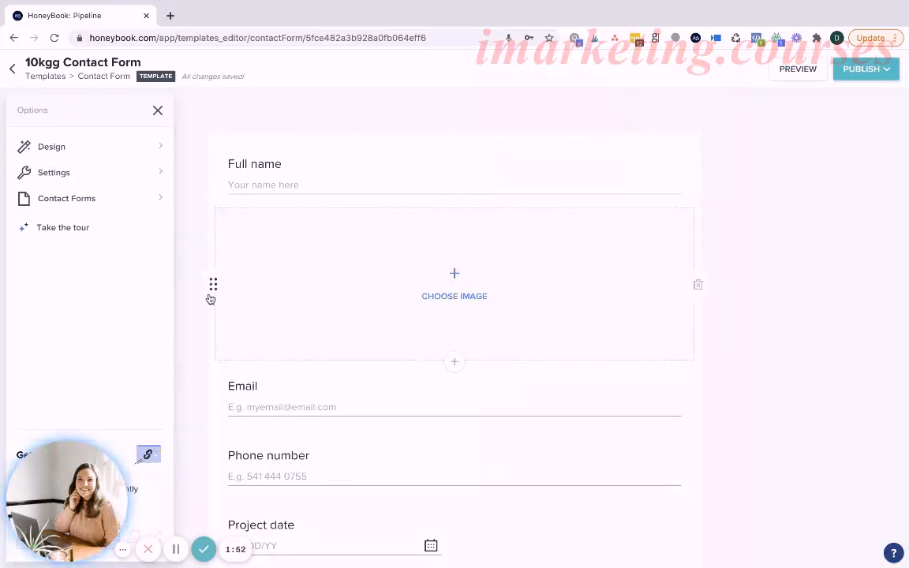
left_click_drag(210, 288, 221, 168)
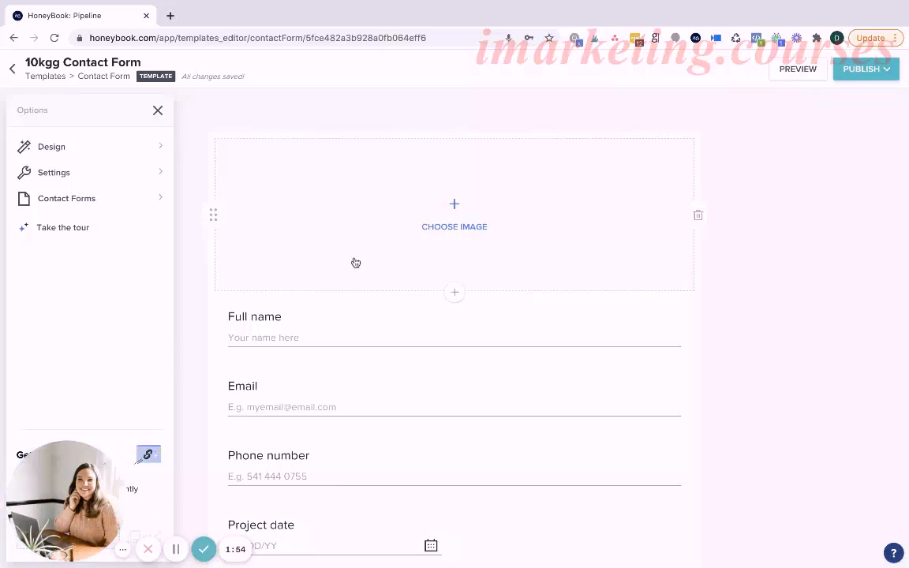
Add a custom two-field question block below the cover image, with the questions "Phone Number" and "Email".
left_click(458, 290)
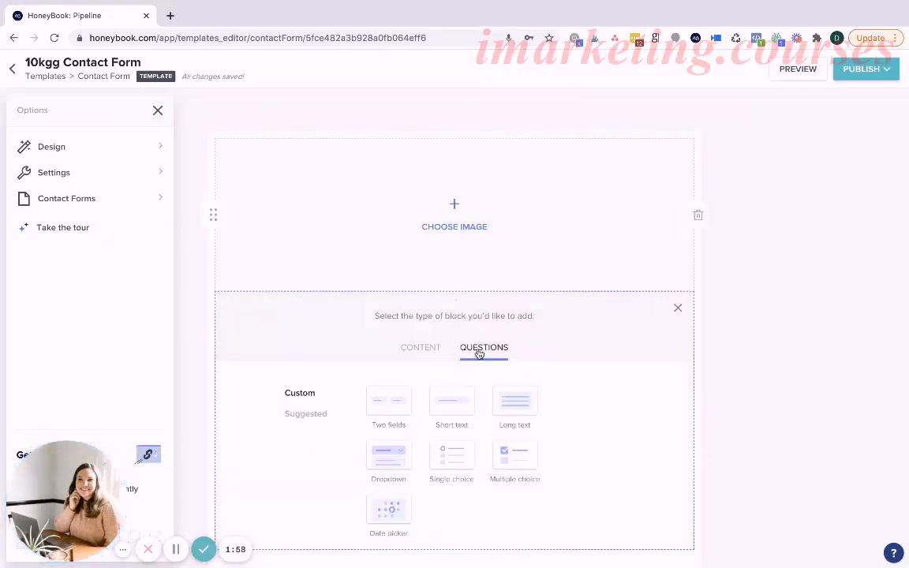
scroll(479, 352, "down", 2)
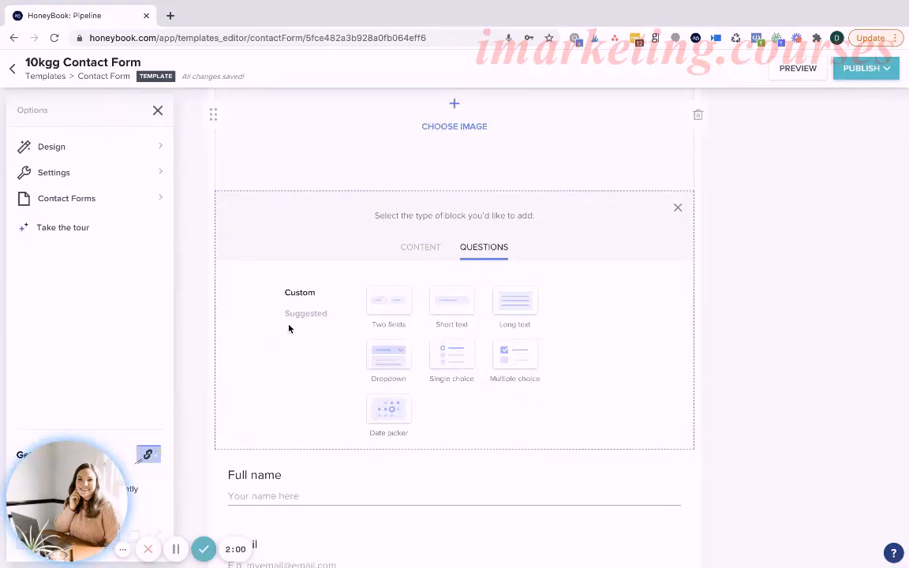
left_click(292, 317)
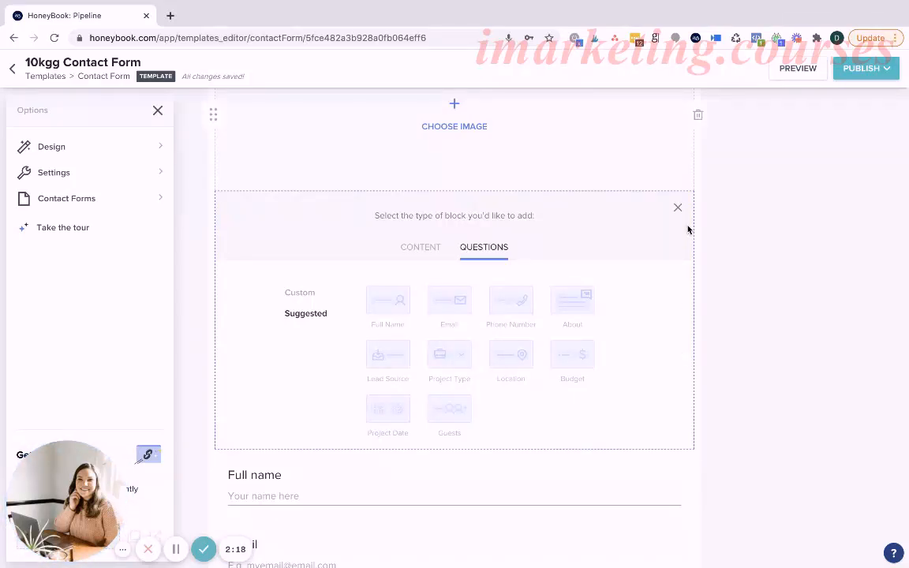
left_click(300, 294)
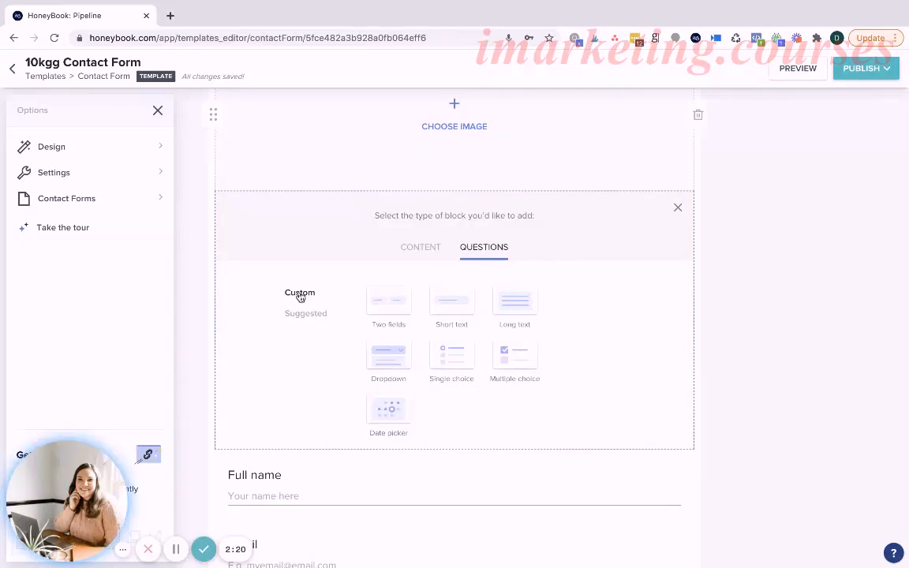
left_click(397, 307)
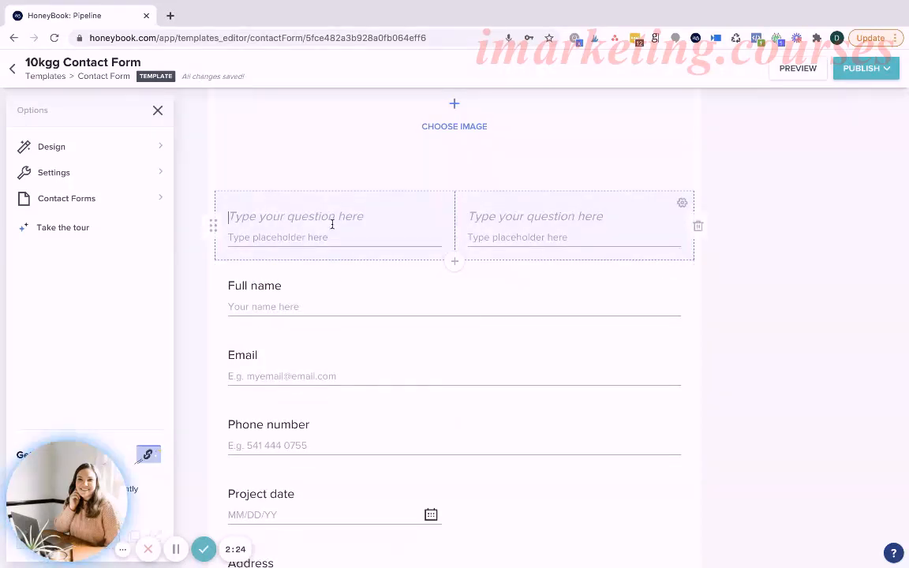
type("Phone Number")
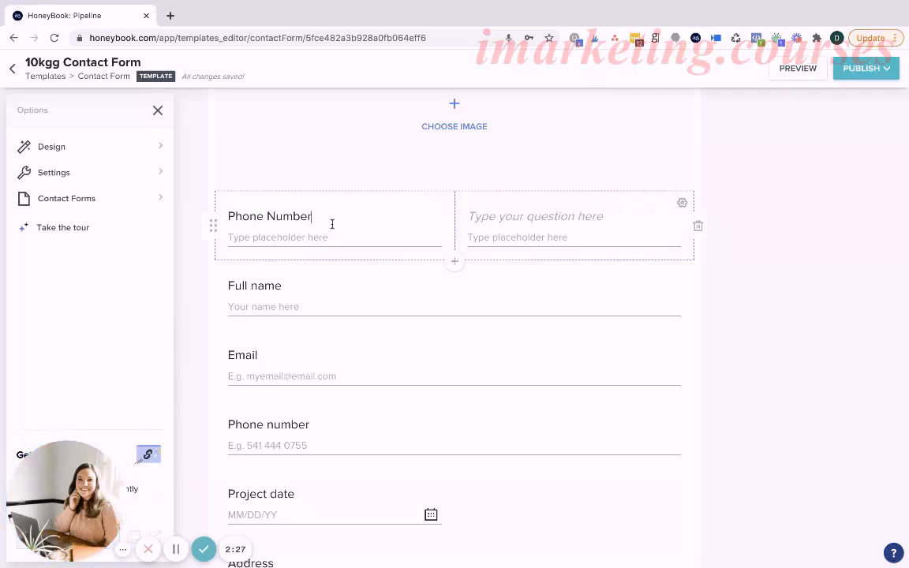
left_click(528, 212)
type("Email")
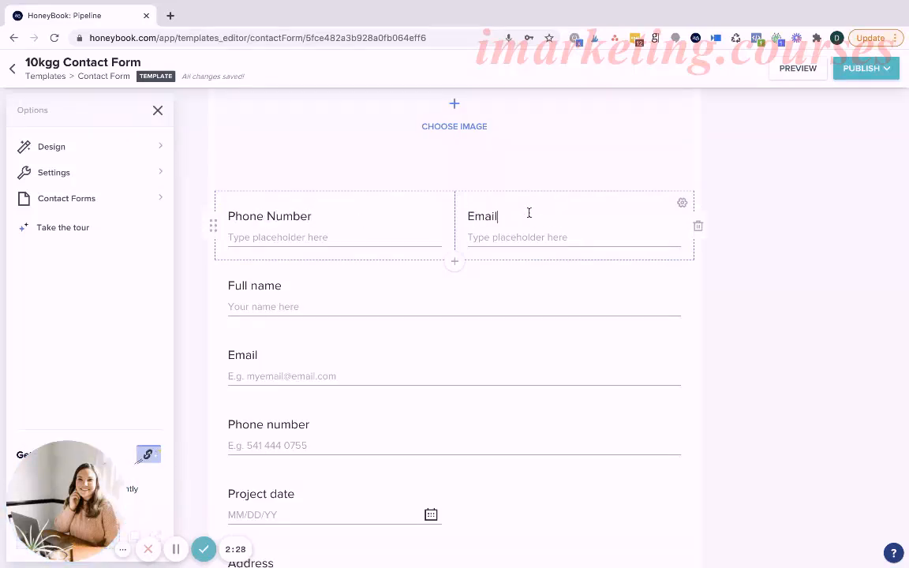
Change the two-field block's questions to "Mailing Street" and "Town", and delete the block.
left_click_drag(511, 216, 460, 220)
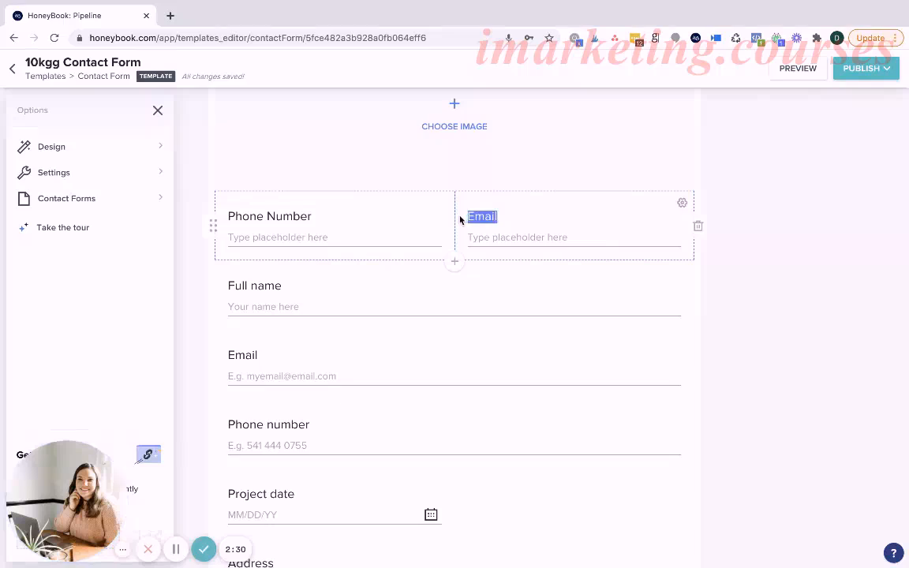
left_click_drag(327, 213, 213, 223)
key("BackSpace")
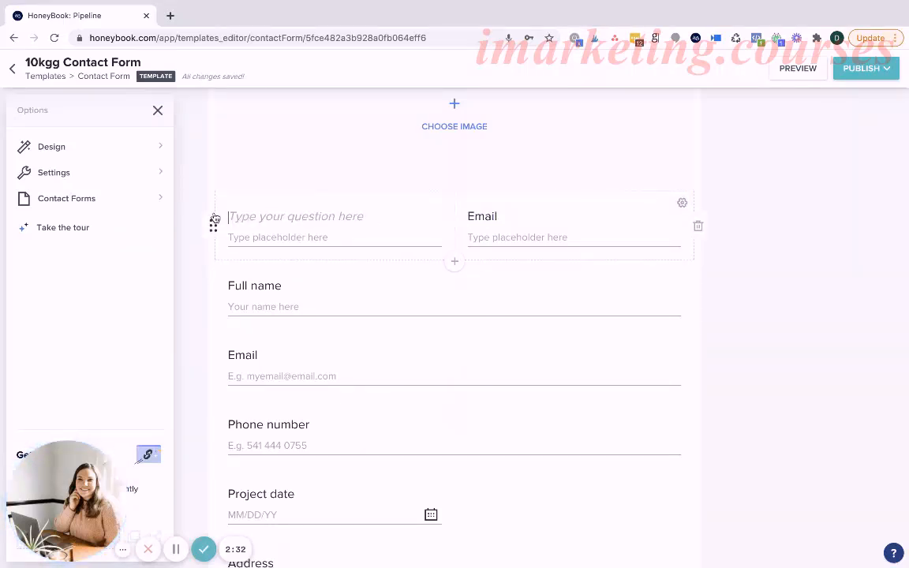
type("Mailing ")
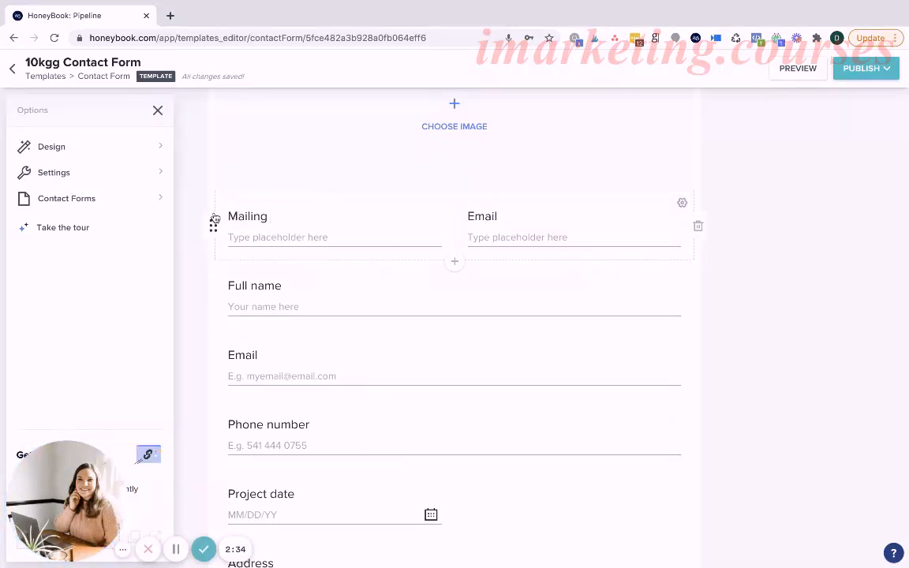
type("Street")
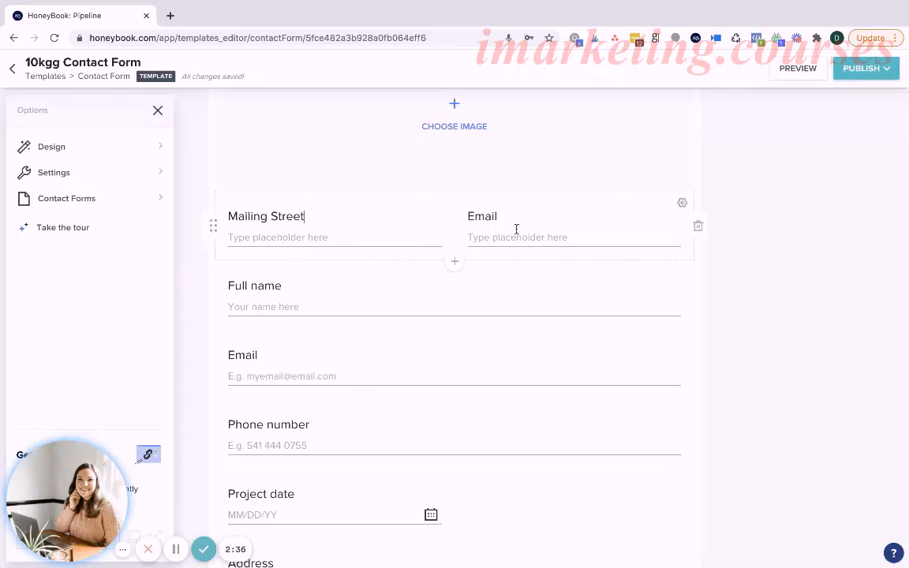
left_click_drag(513, 218, 420, 218)
type("Town")
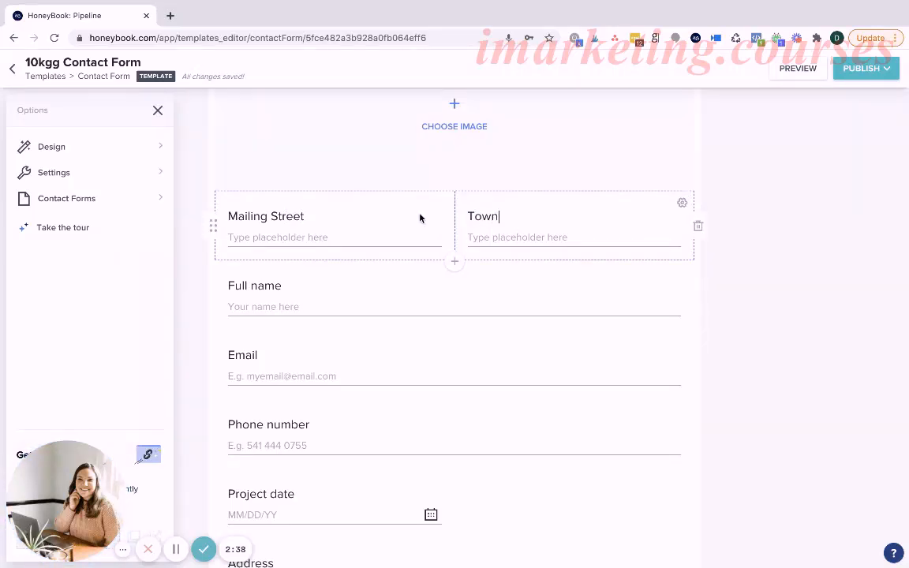
left_click(697, 227)
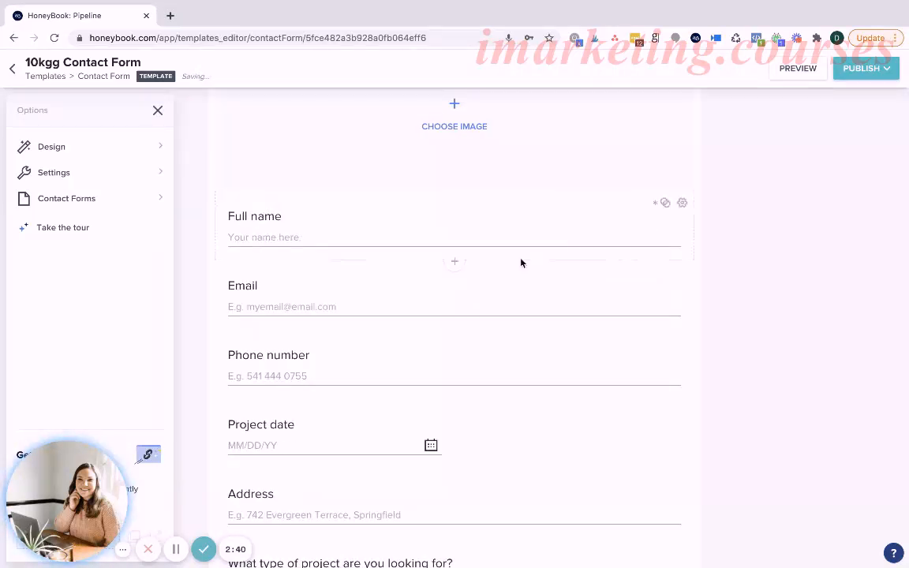
left_click(454, 193)
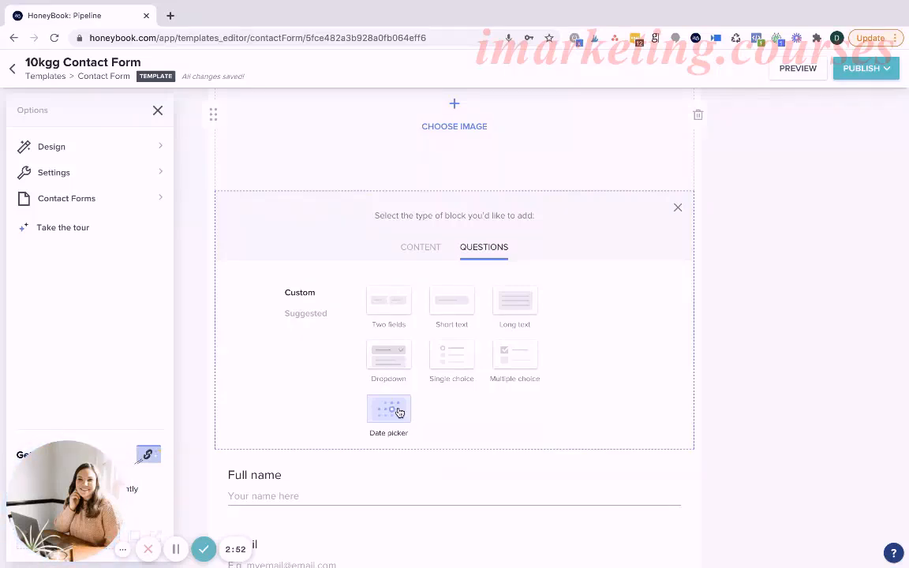
left_click(677, 208)
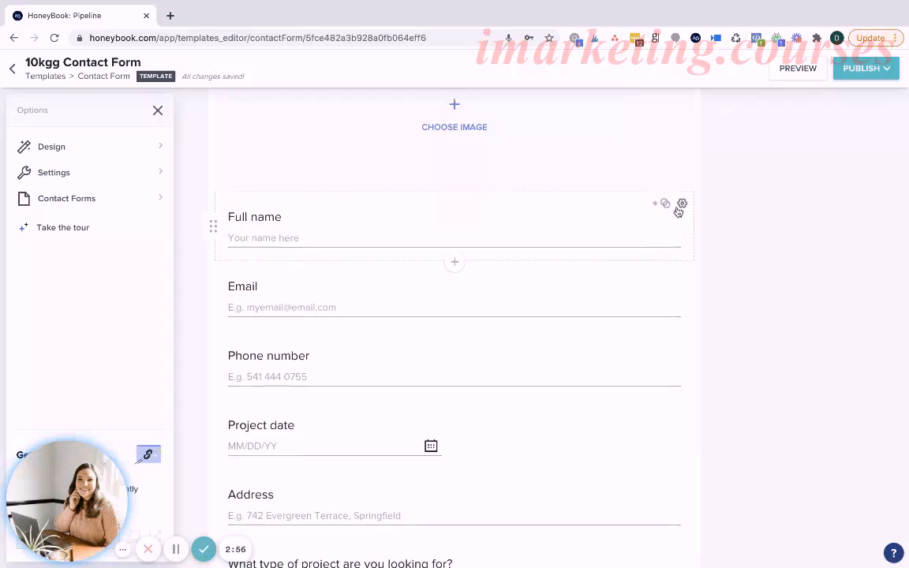
Fill the cover image block with the desk workspace photo from the image library and save its crop.
left_click(448, 189)
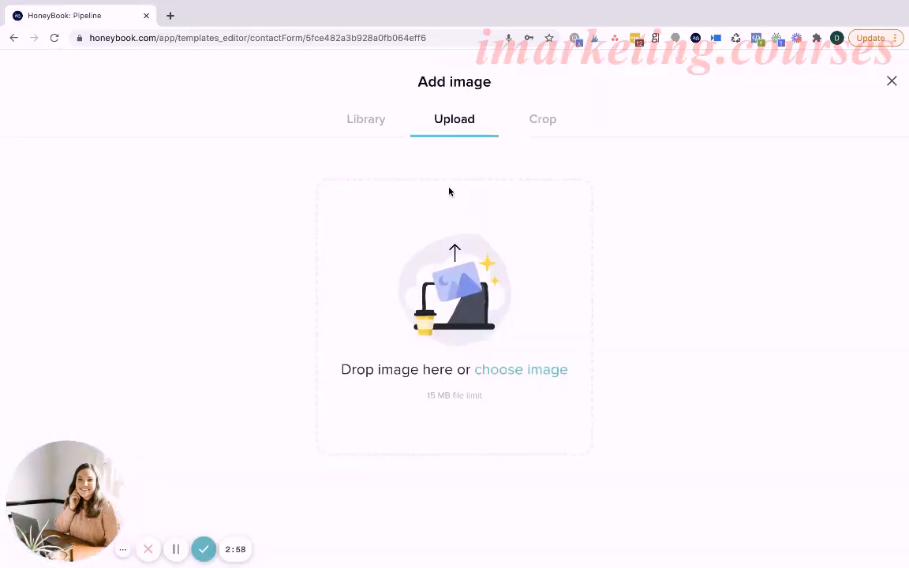
left_click(350, 121)
left_click(288, 200)
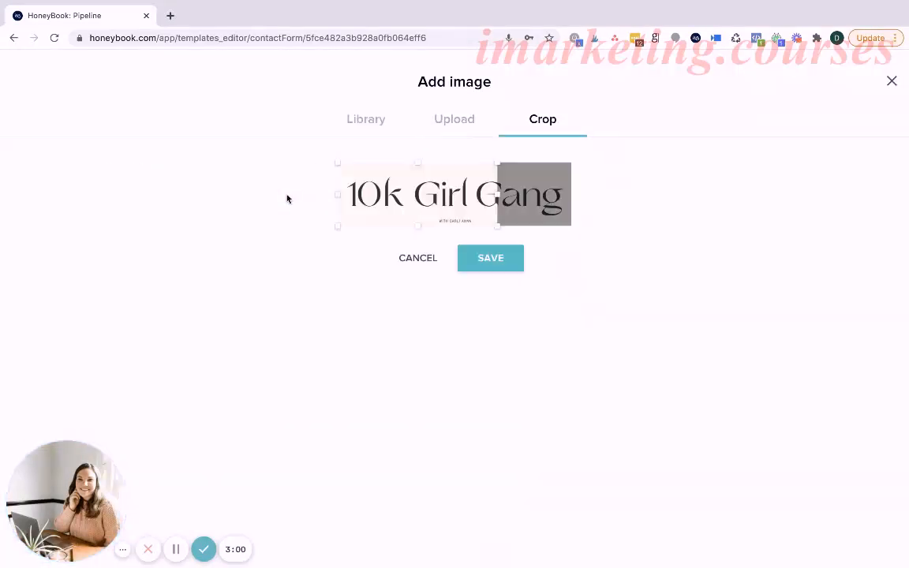
left_click_drag(450, 205, 355, 217)
left_click(363, 122)
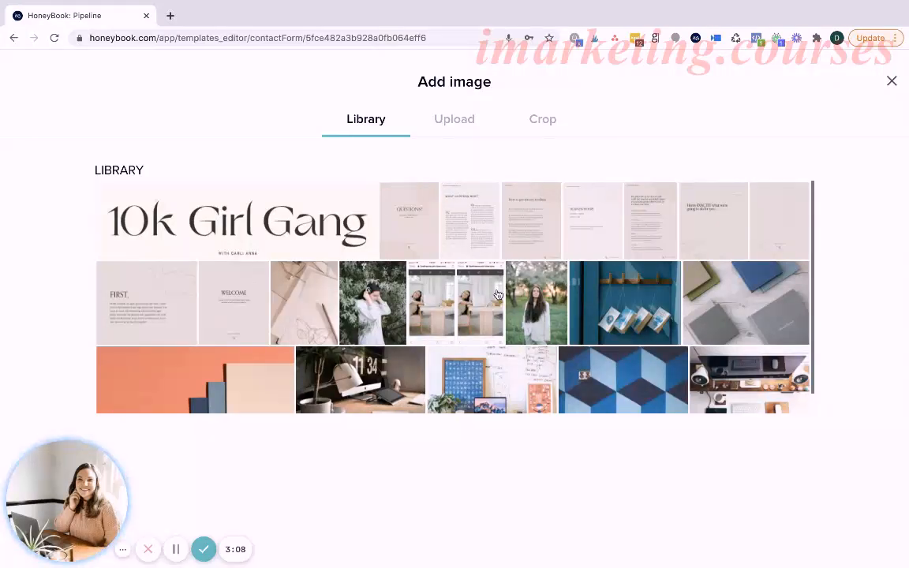
scroll(387, 277, "down", 1)
left_click(379, 369)
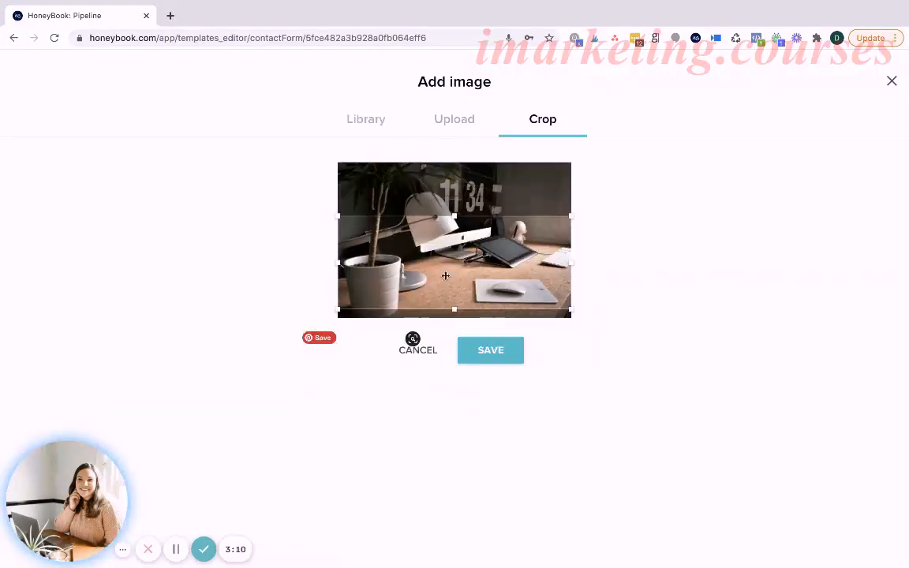
left_click(475, 362)
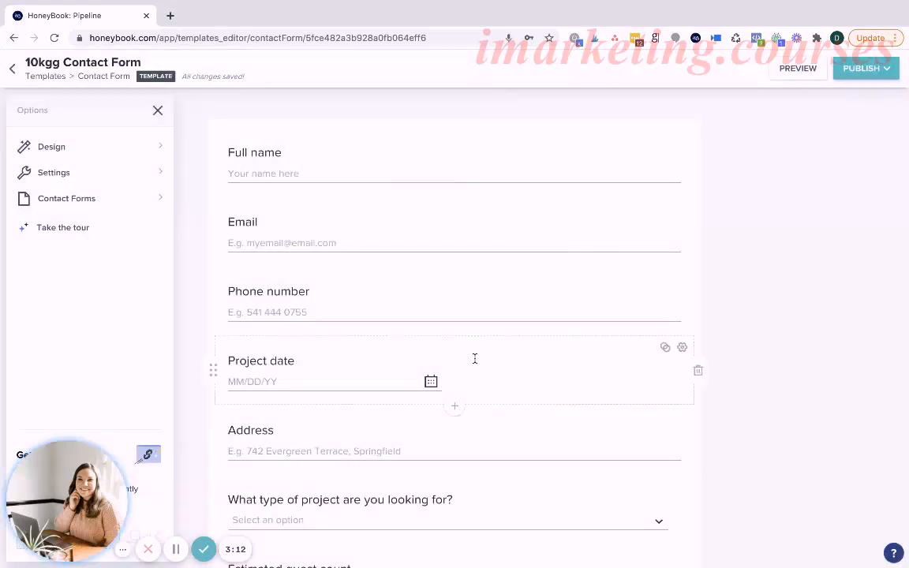
scroll(563, 335, "down", 2)
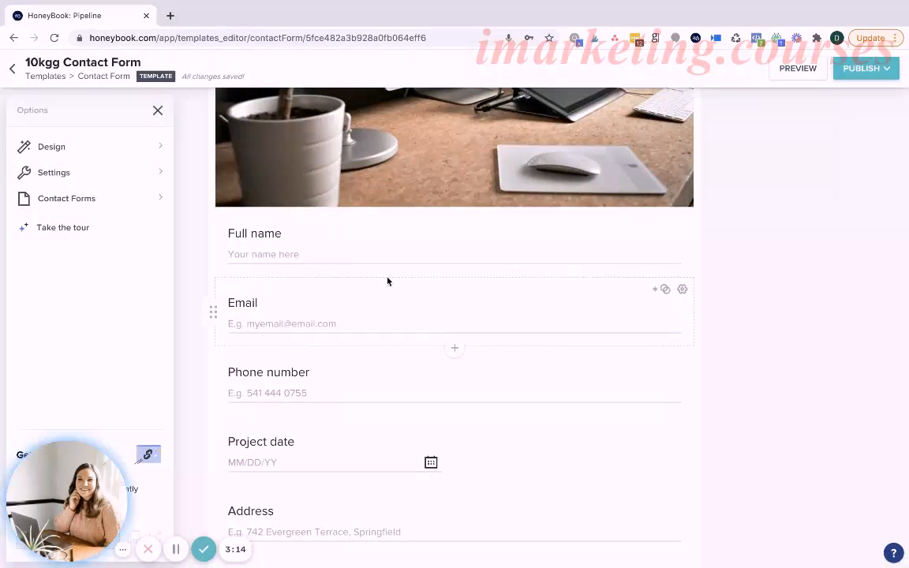
left_click(289, 235)
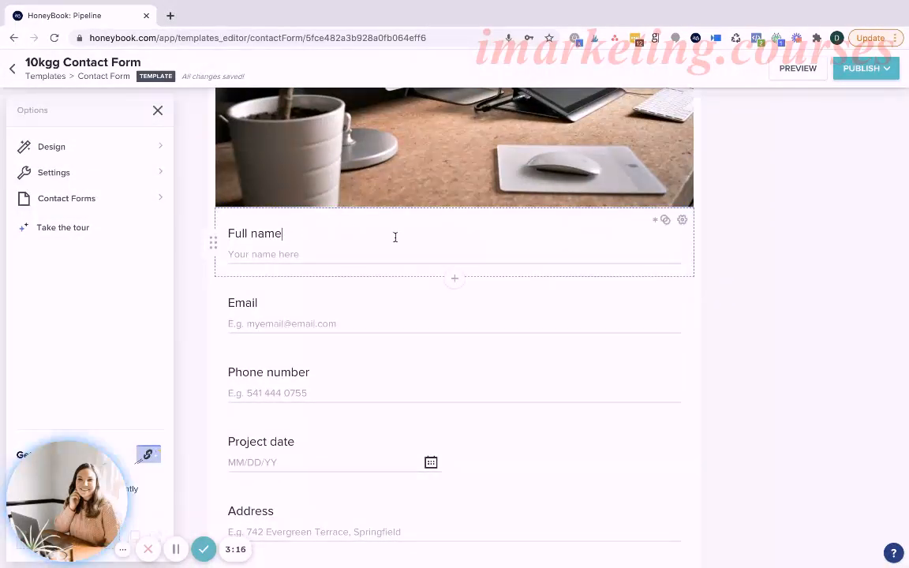
left_click(117, 175)
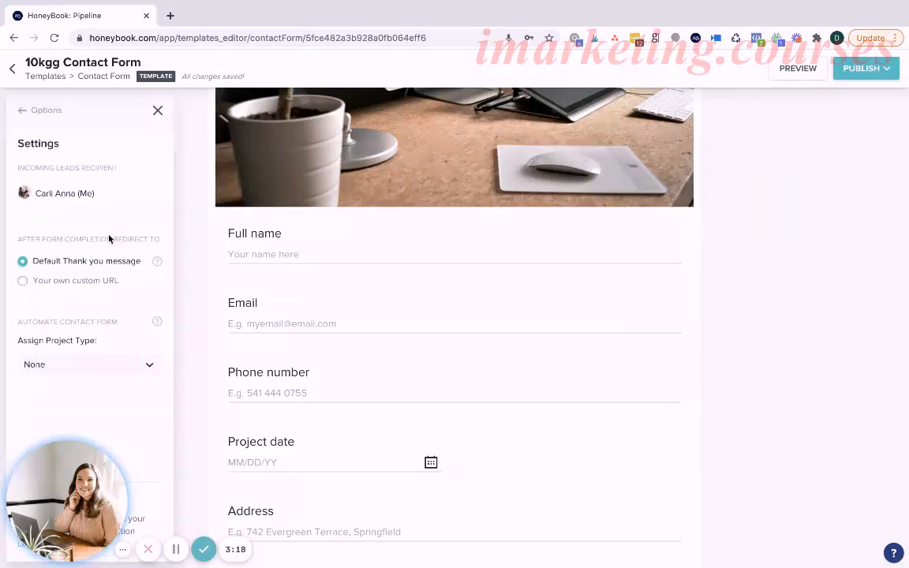
left_click(28, 110)
Set the form's body font to Cormorant Garamond in the design options.
left_click(40, 146)
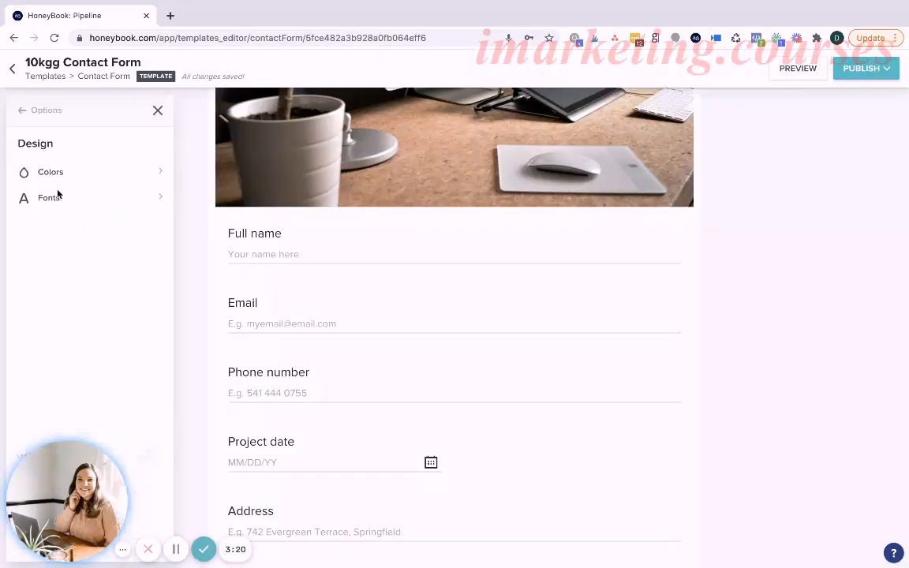
left_click(50, 197)
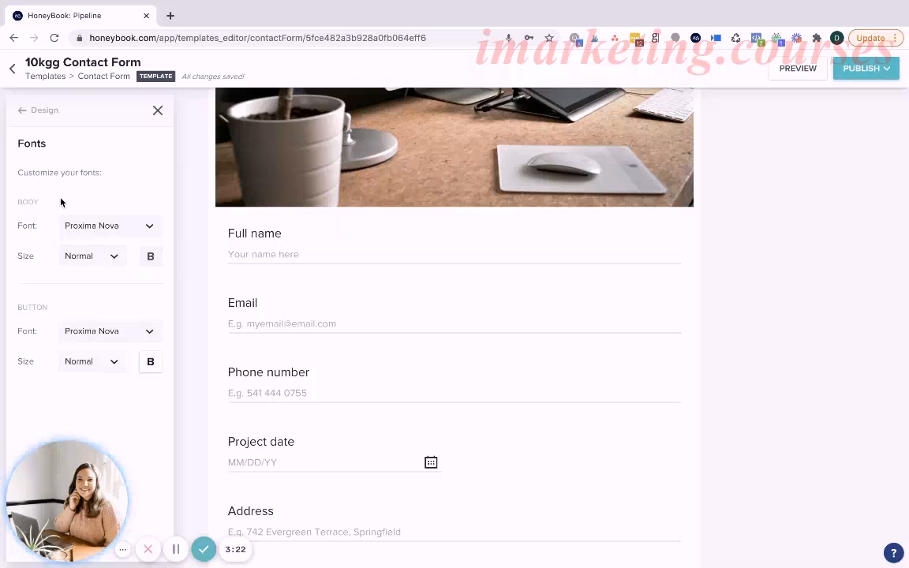
left_click(111, 227)
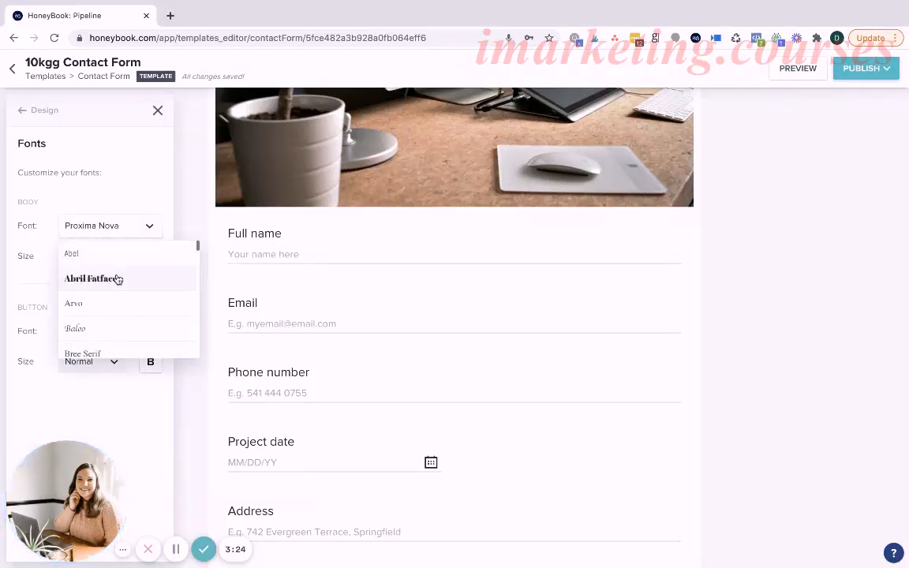
scroll(118, 299, "down", 6)
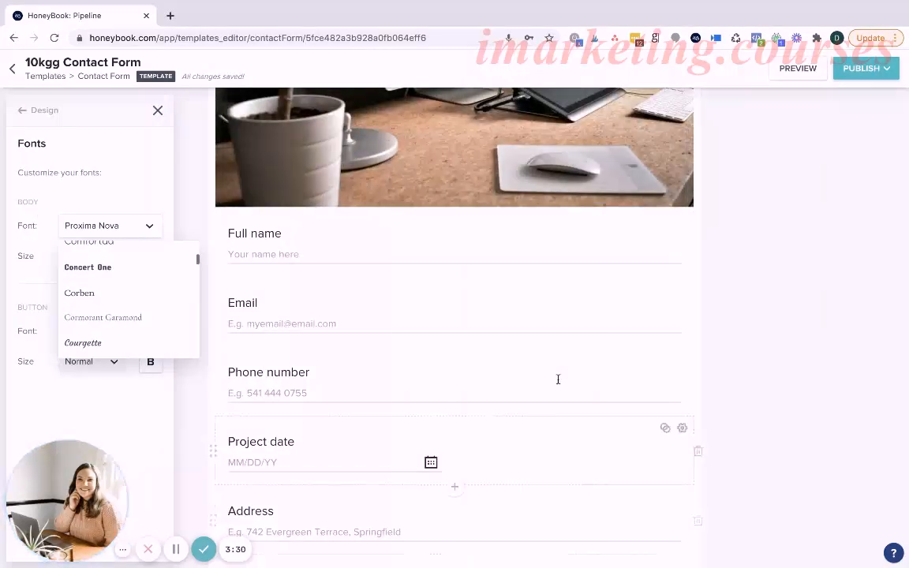
scroll(530, 260, "down", 1)
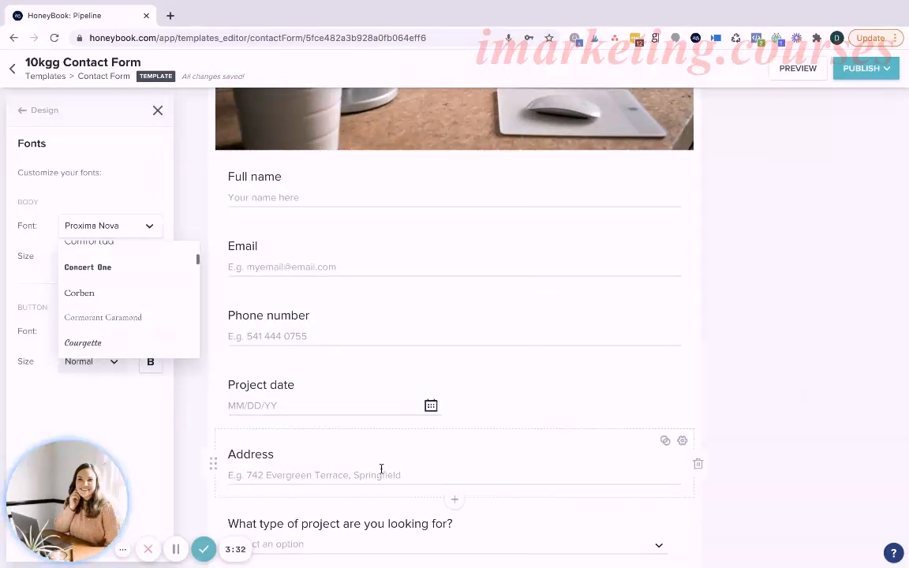
scroll(432, 263, "down", 4)
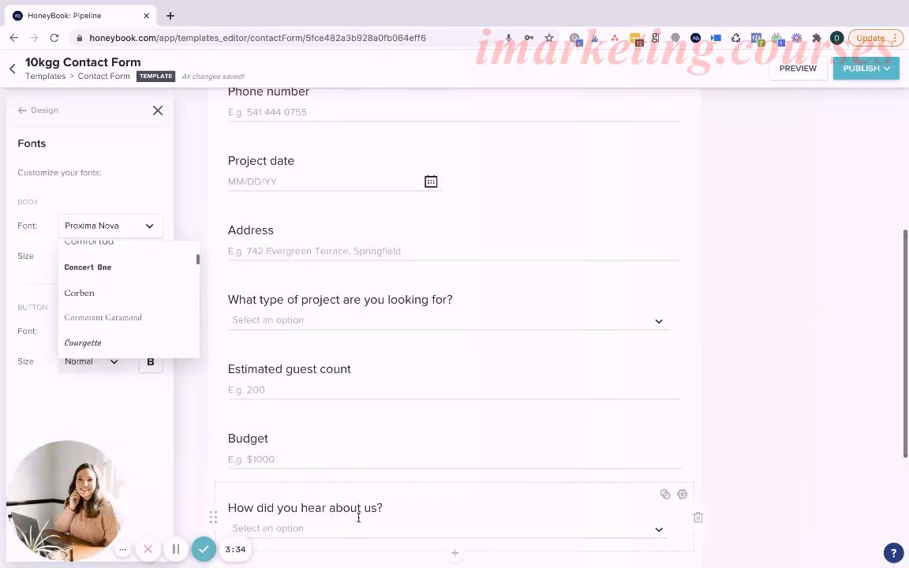
left_click(107, 317)
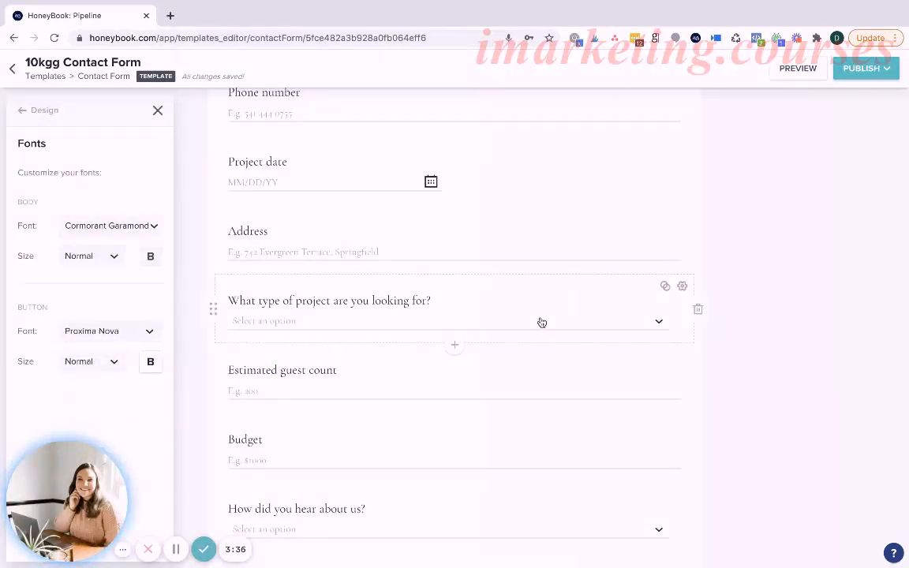
Set the font of the form's Send button to Cormorant Garamond.
scroll(493, 280, "down", 4)
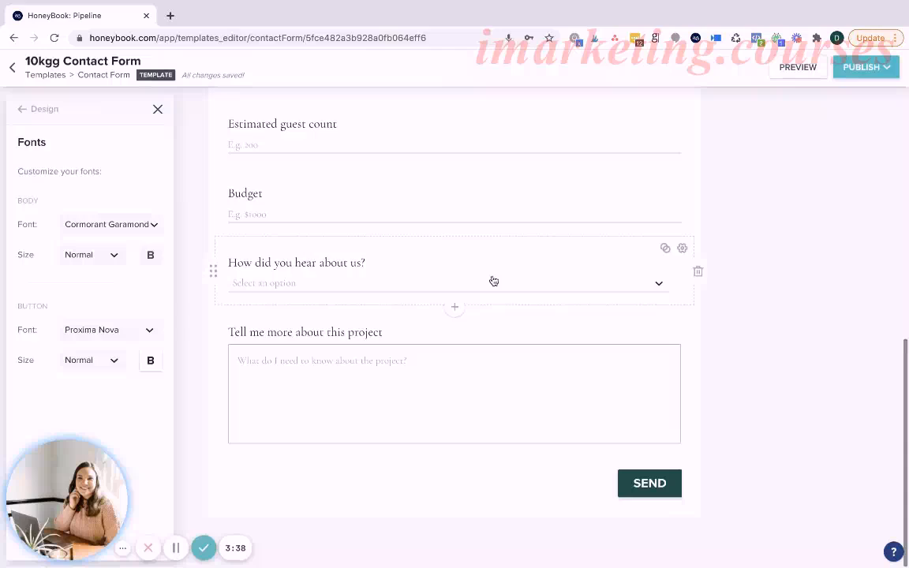
left_click(106, 333)
scroll(106, 395, "down", 5)
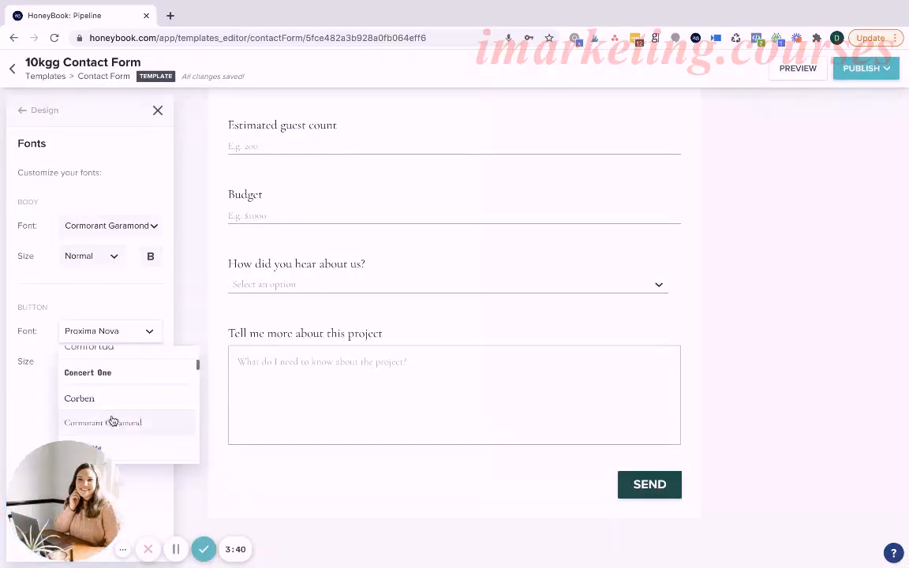
left_click(113, 423)
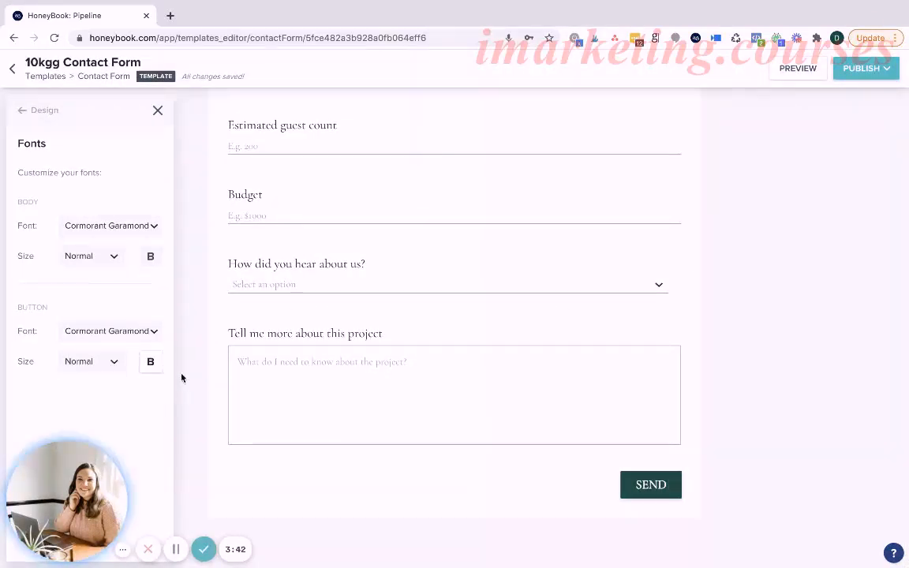
Look through the available button fonts and review the form's questions in their current styling.
left_click(116, 331)
scroll(116, 389, "up", 2)
scroll(116, 388, "up", 3)
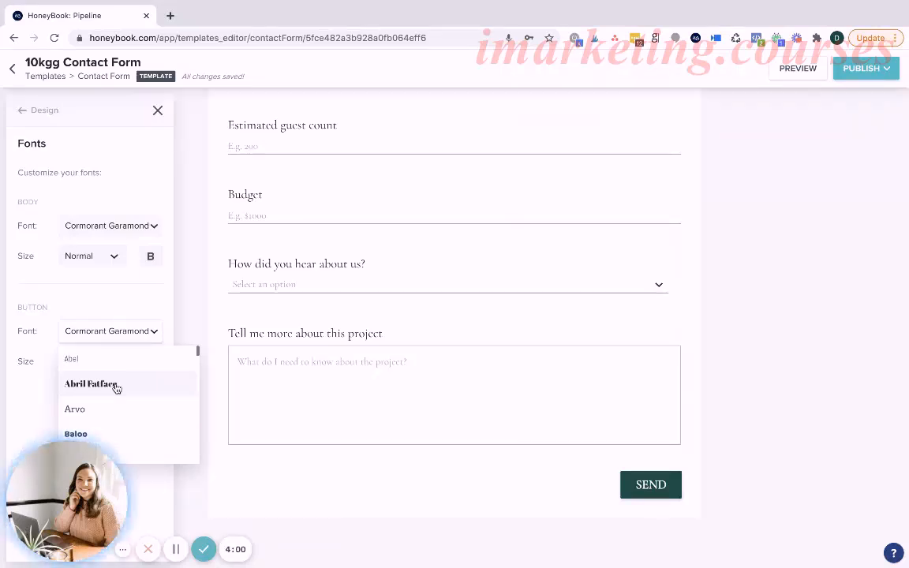
left_click(752, 283)
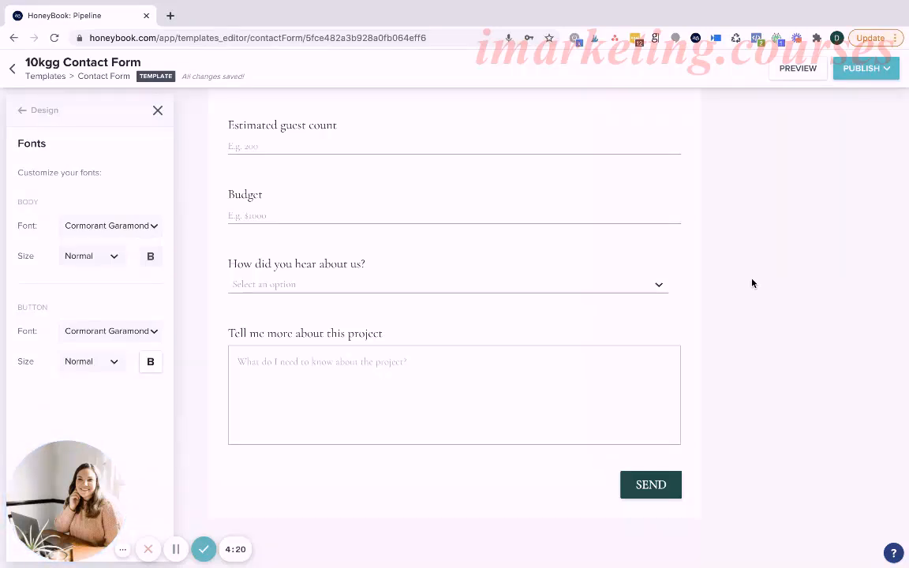
scroll(752, 284, "up", 10)
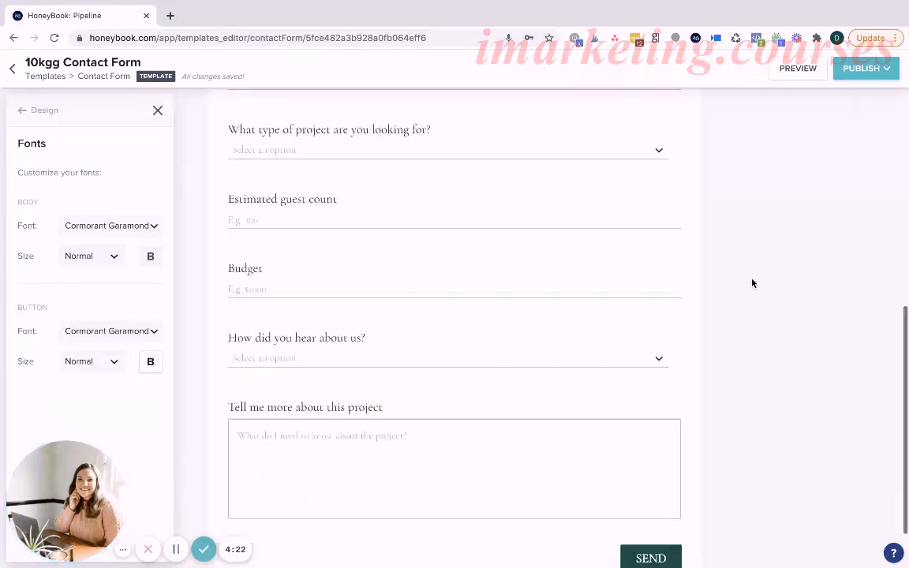
scroll(752, 283, "down", 2)
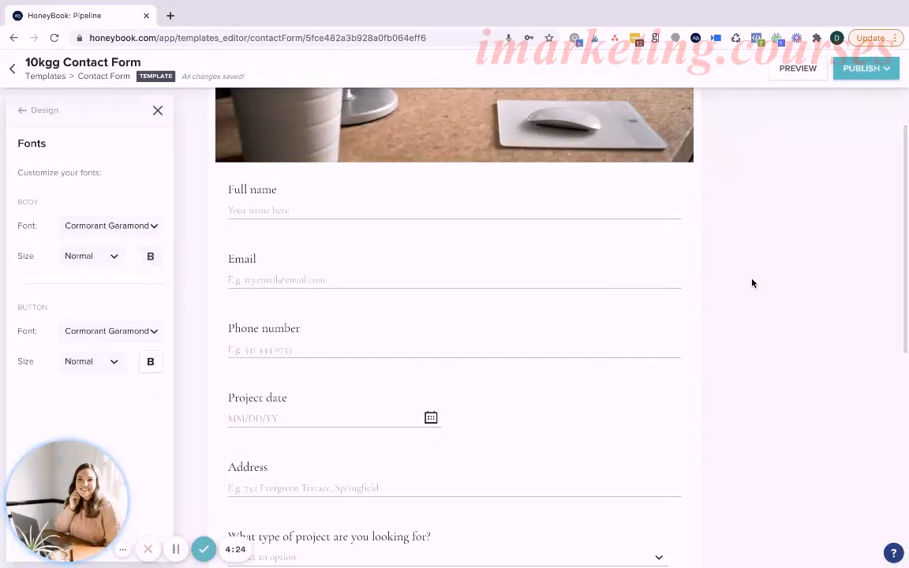
scroll(752, 283, "down", 3)
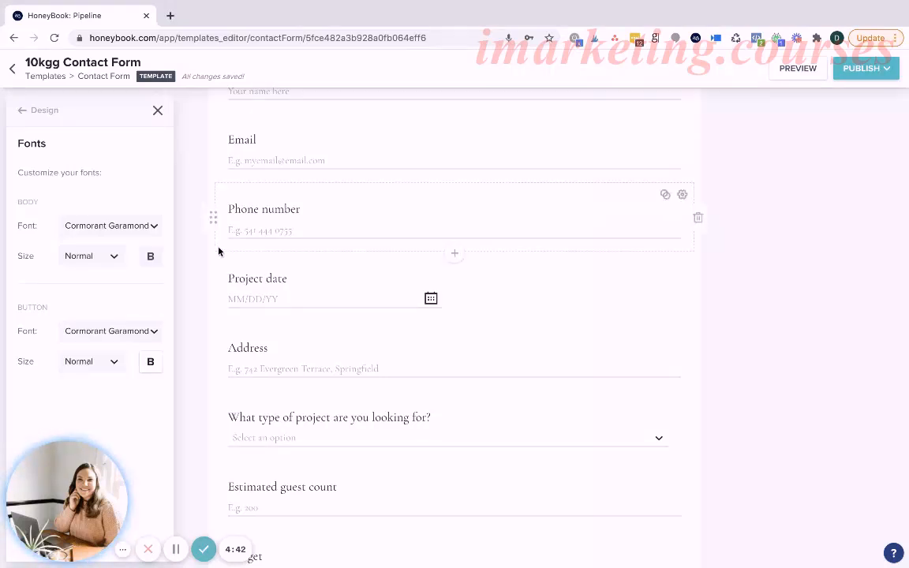
Examine the list of contact forms and the form's settings, including the redirect options after completion and the project type assignment.
left_click_drag(103, 493, 259, 484)
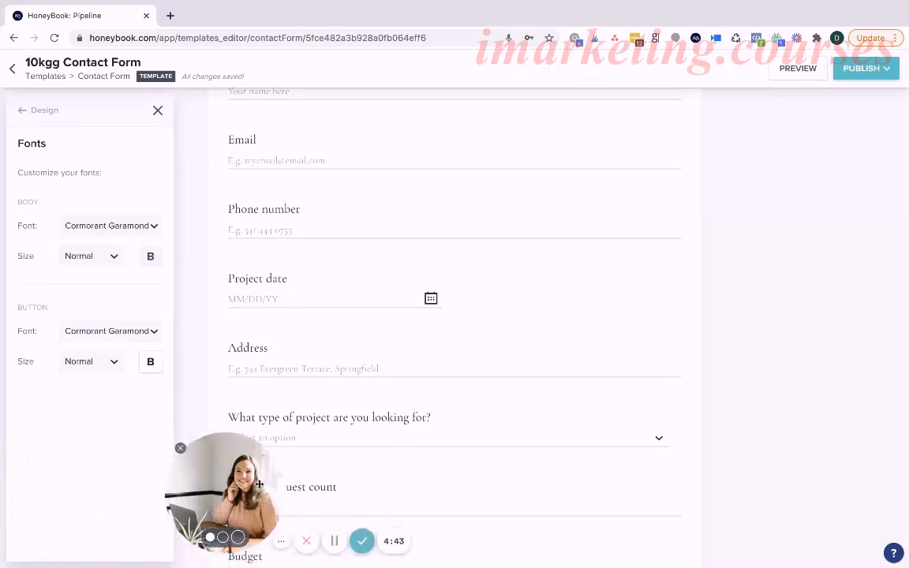
left_click(36, 110)
left_click(24, 110)
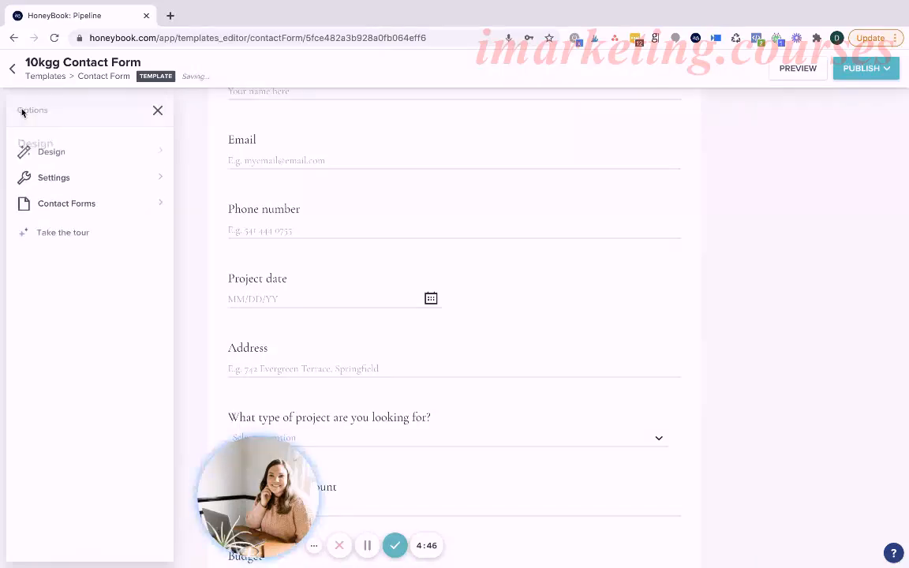
scroll(69, 396, "down", 1)
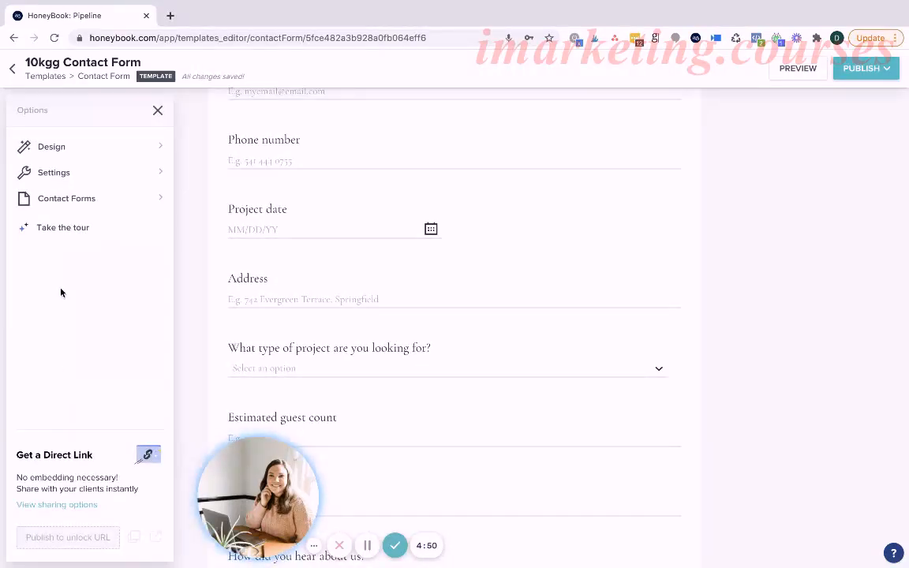
left_click(67, 203)
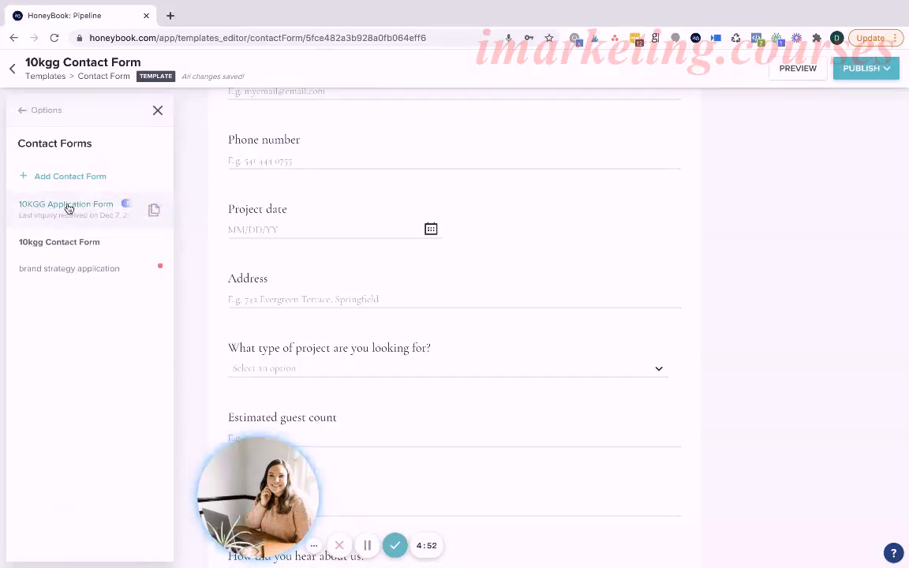
left_click(32, 111)
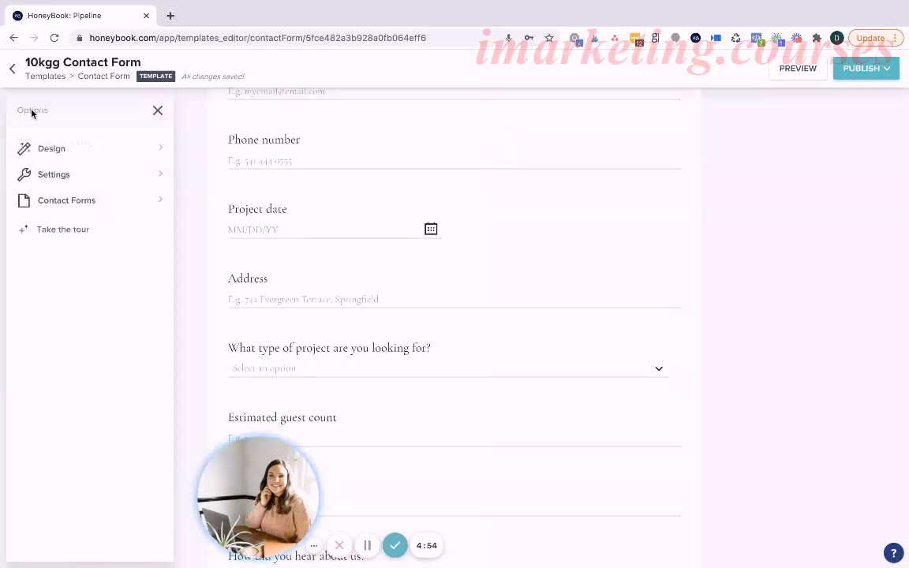
left_click(56, 175)
scroll(101, 304, "down", 1)
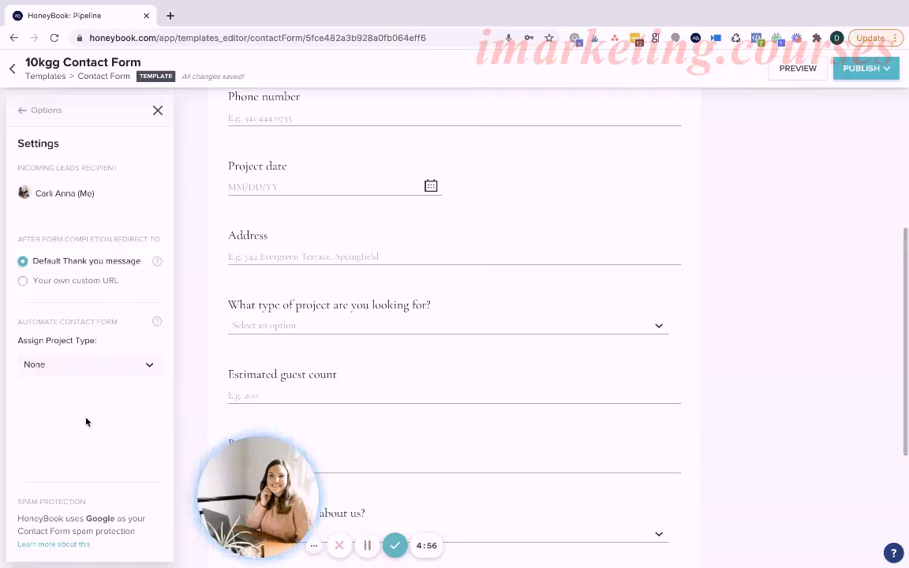
left_click(25, 282)
left_click(23, 261)
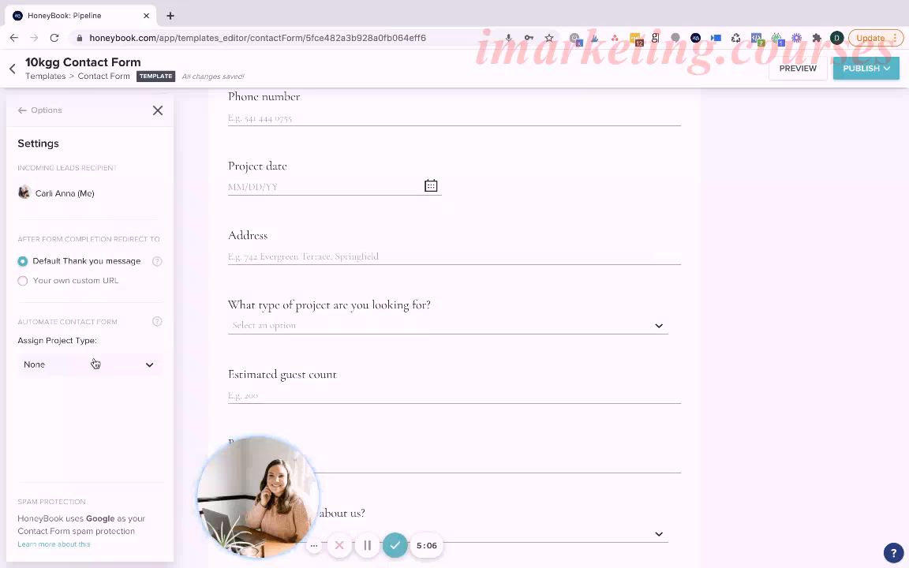
left_click(22, 111)
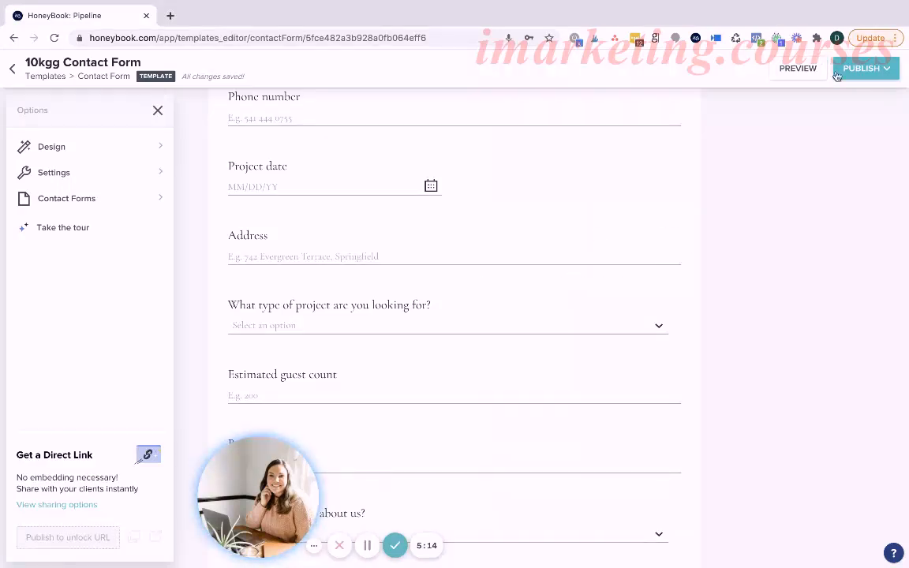
Publish the contact form, dismiss the embed code dialog, and return to the cover image.
left_click(864, 71)
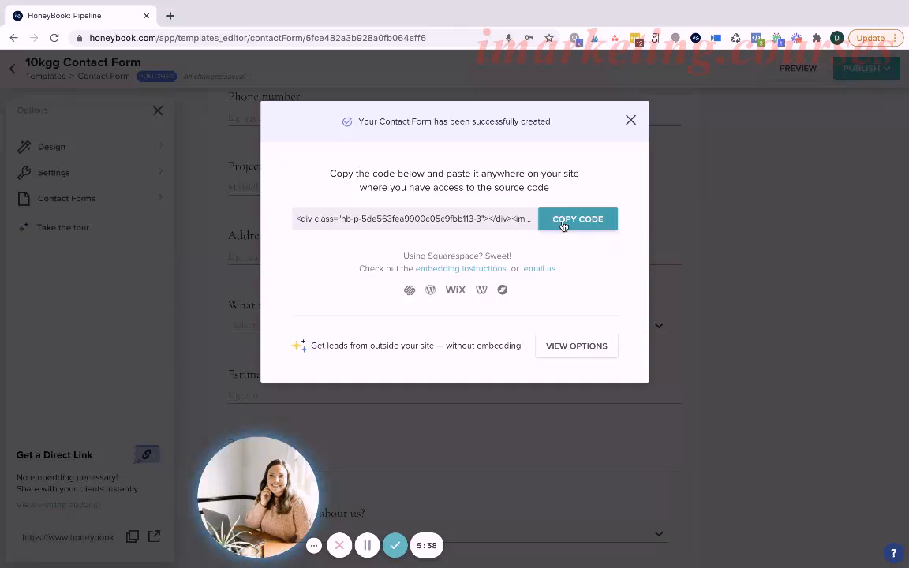
left_click(630, 120)
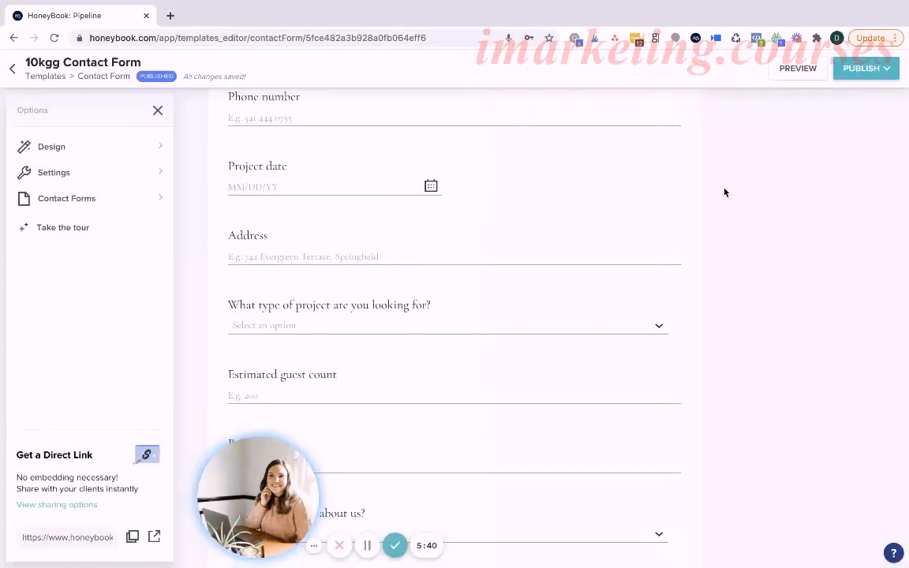
scroll(552, 232, "up", 5)
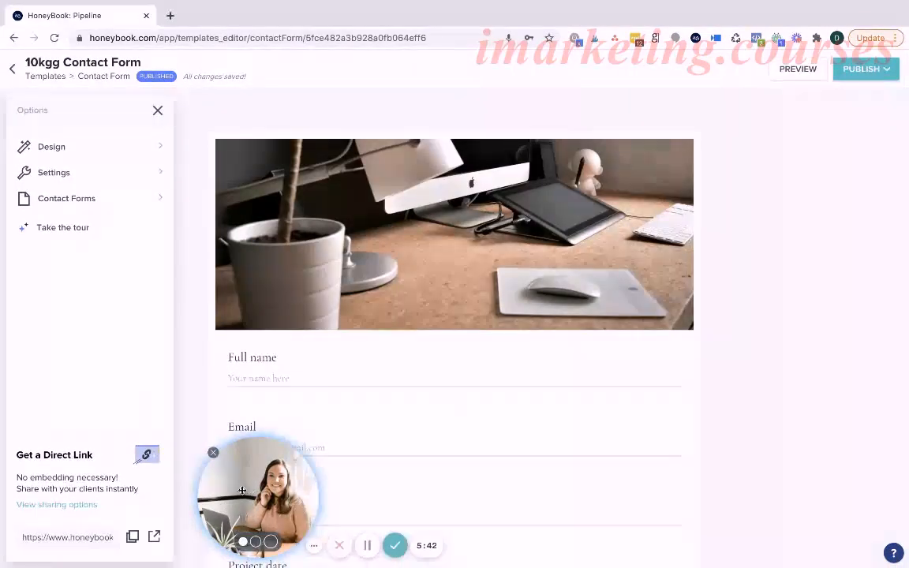
left_click_drag(250, 497, 60, 502)
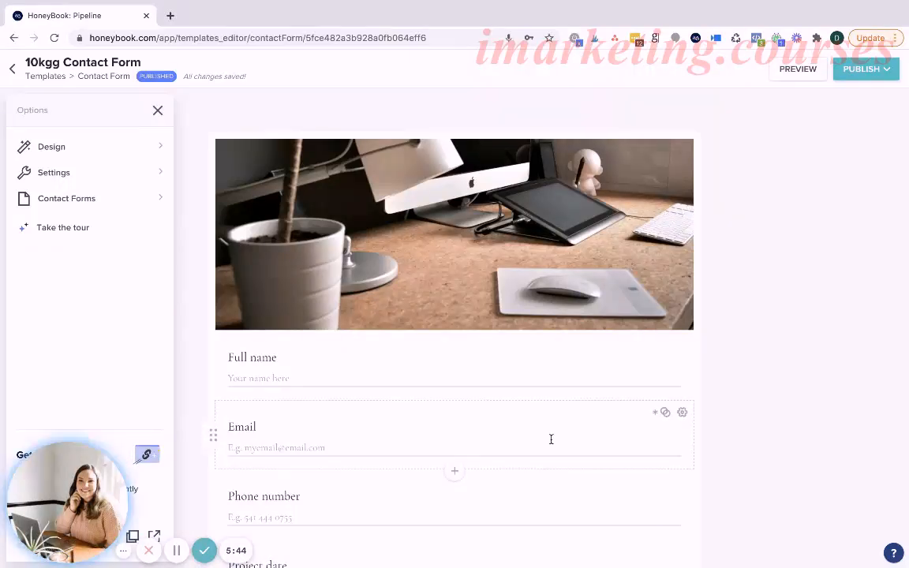